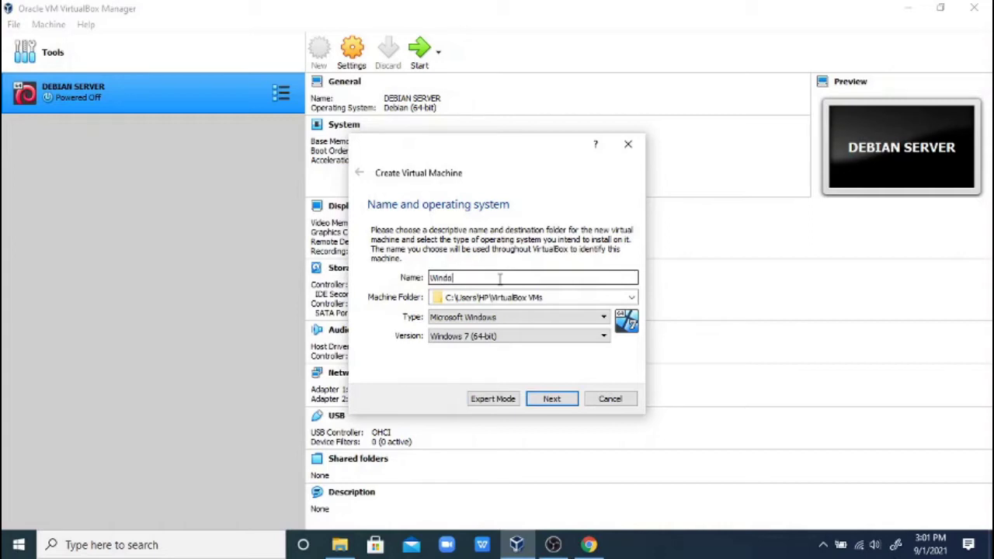
Step: Name the new virtual machine Windows 7, set its version to Windows 7 (32-bit), and continue to the memory settings
text(7)
click(491, 337)
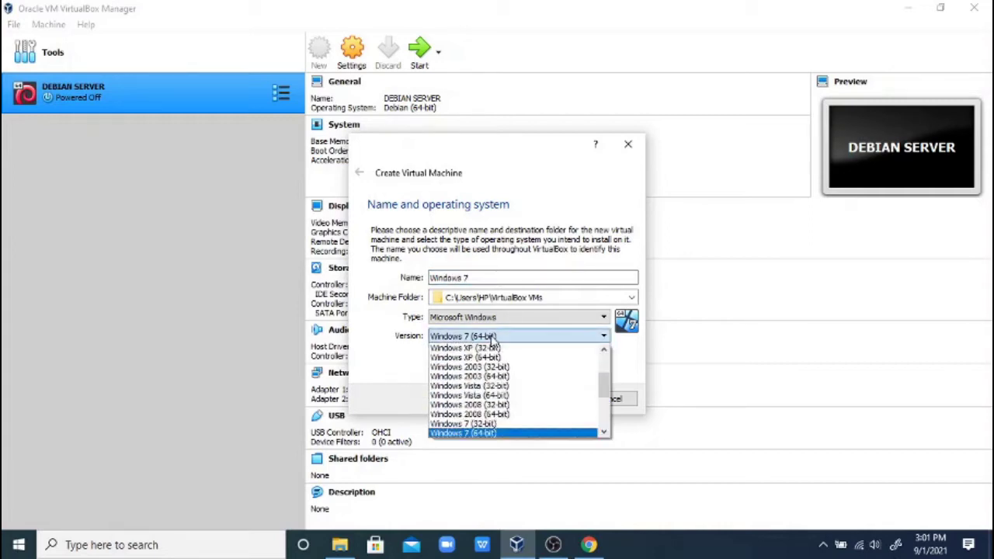
click(487, 425)
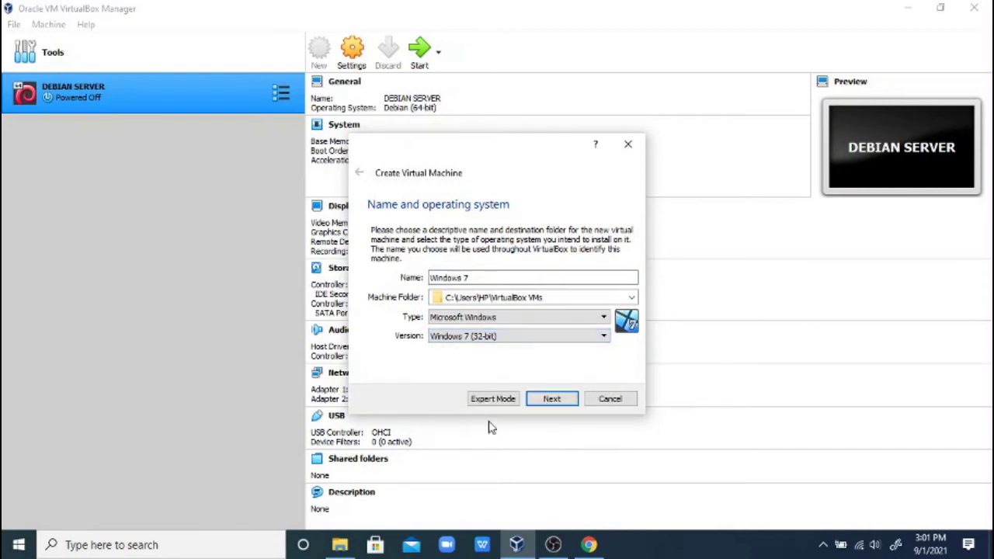
click(584, 339)
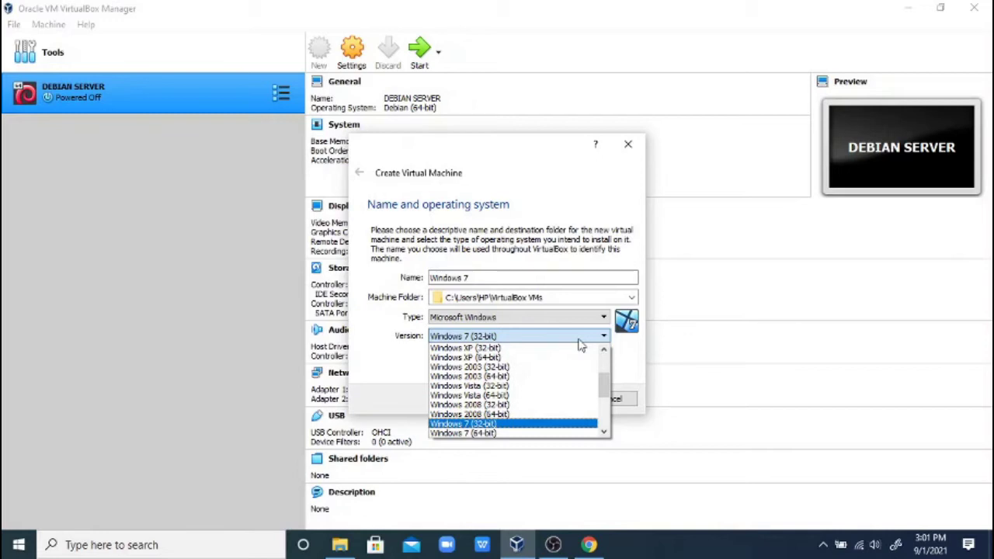
click(579, 340)
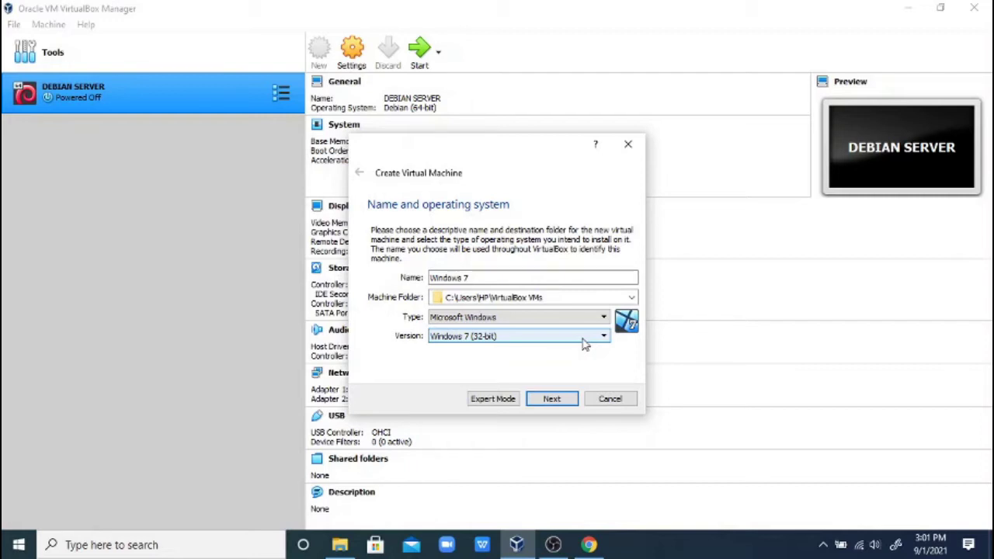
click(566, 403)
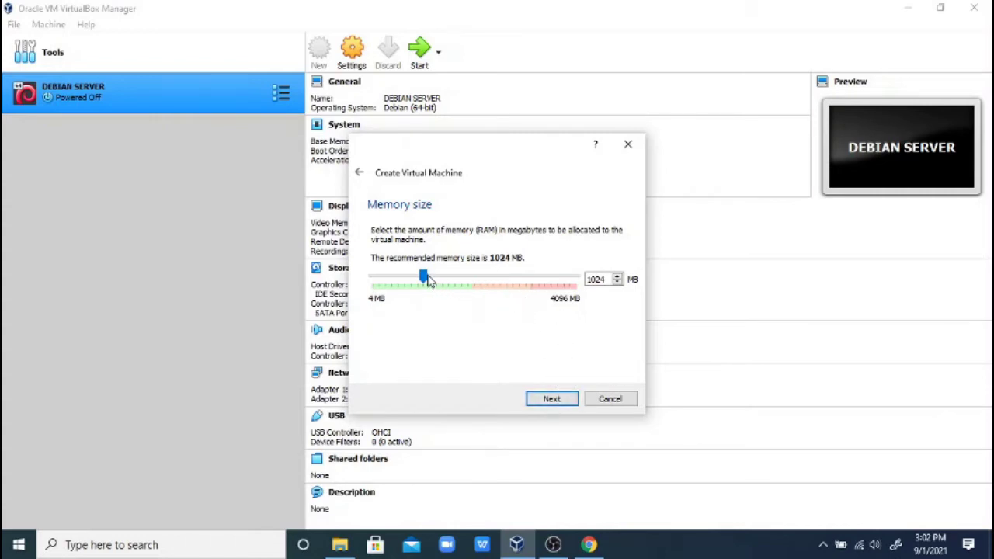
Step: Allocate 776 MB of memory to the machine and choose to create a virtual hard disk now
drag(425, 278, 416, 281)
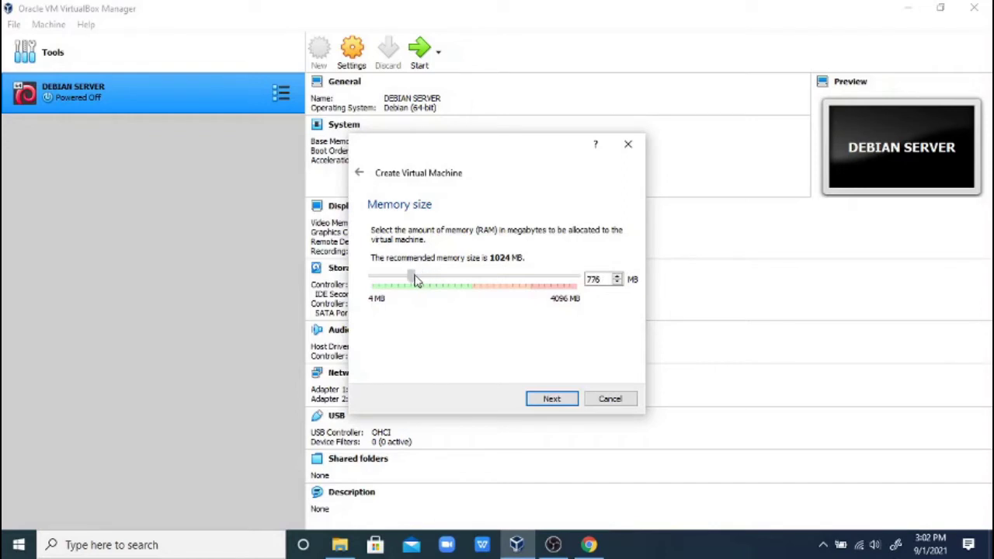
click(550, 399)
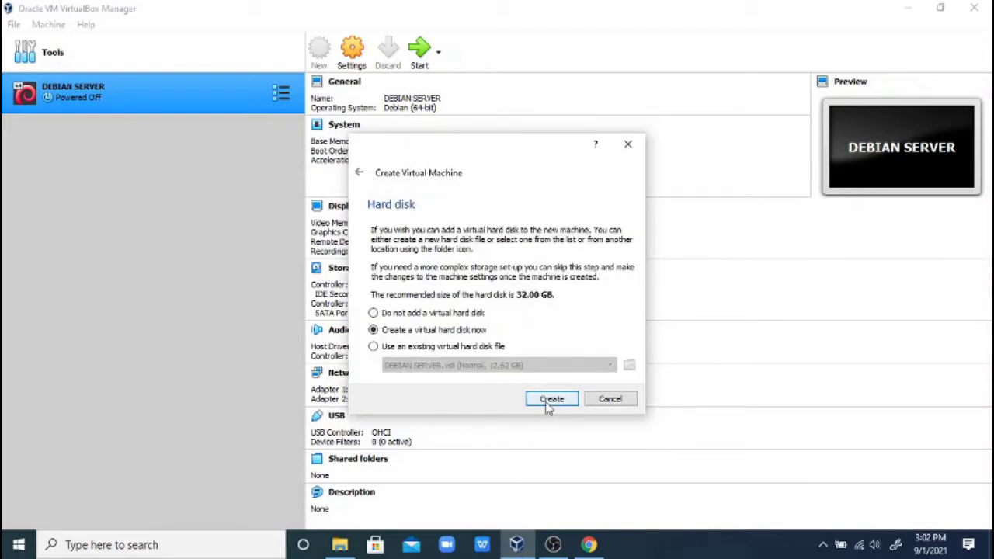
click(550, 400)
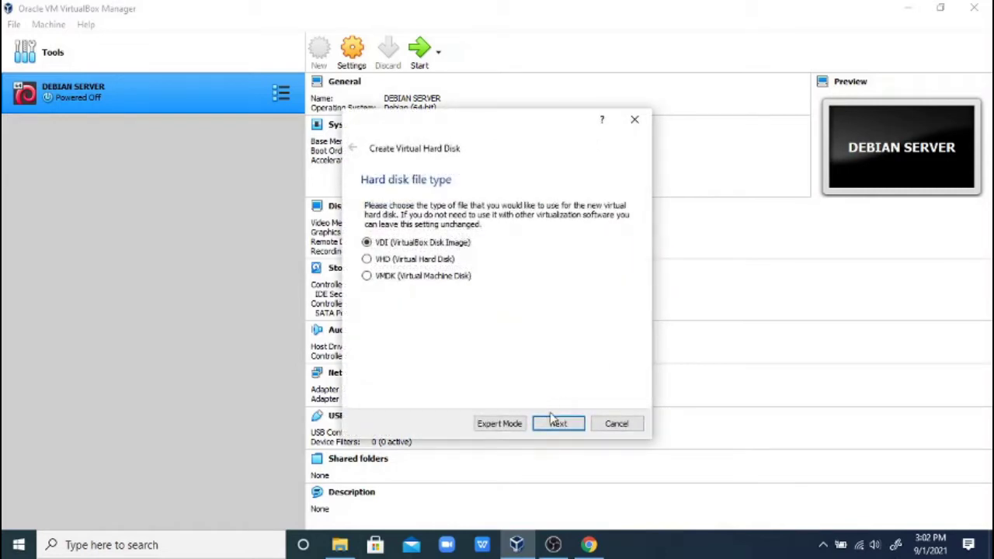
Step: Create a dynamically allocated VDI hard disk for the machine with a size of 20.13 GB
click(558, 424)
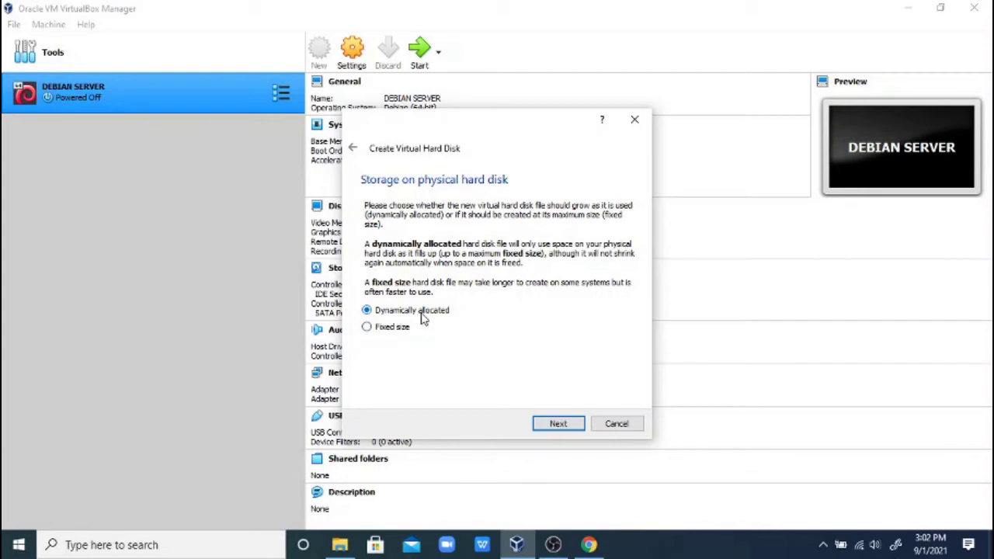
click(551, 429)
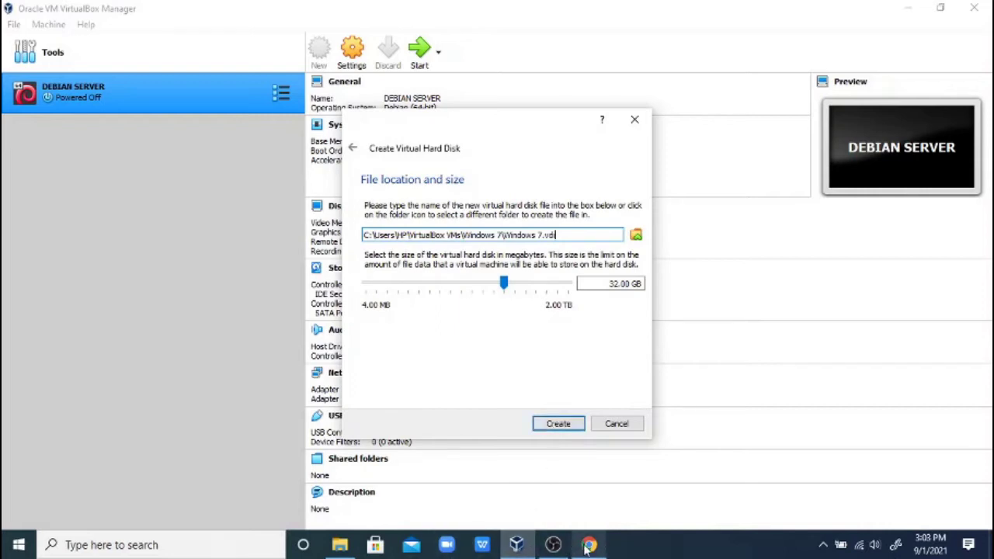
mouse_move(587, 548)
mouse_move(606, 514)
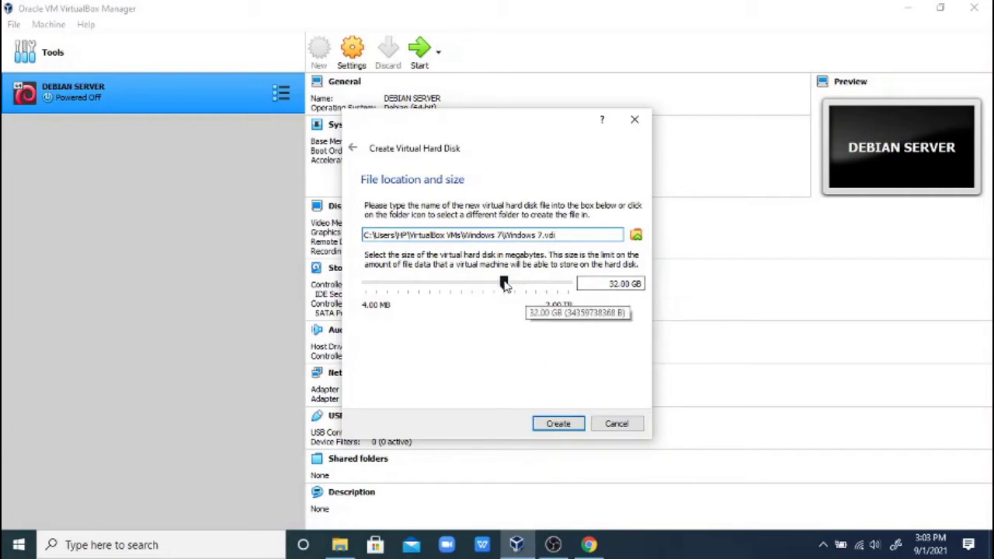
mouse_move(504, 285)
mouse_down()
mouse_move(478, 292)
mouse_move(500, 290)
mouse_up()
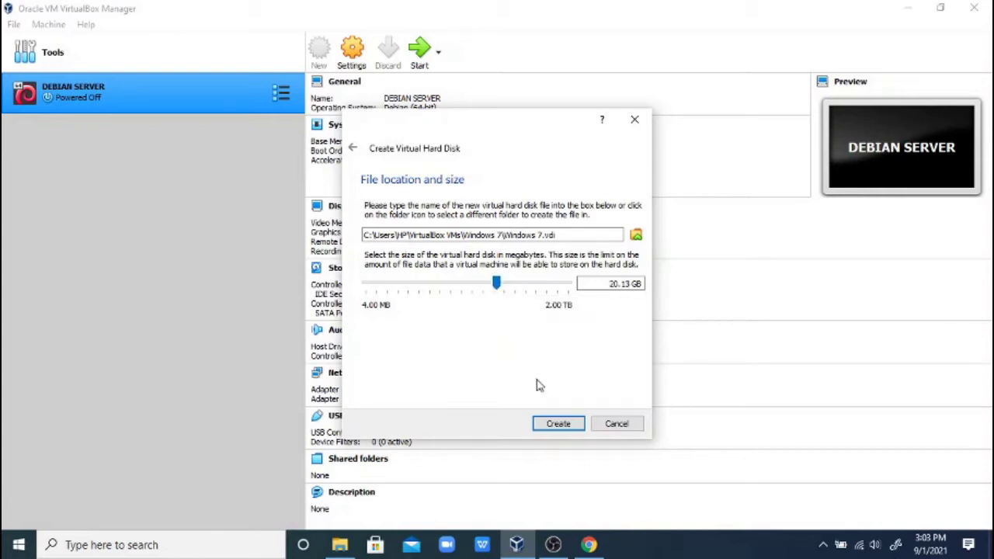
click(556, 425)
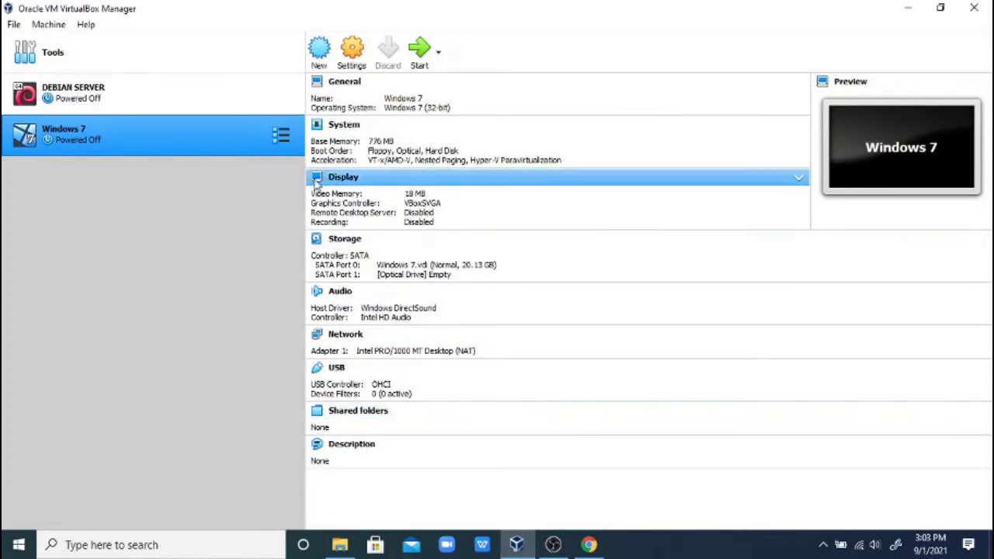
Step: Disable Floppy in the boot order of the Windows 7 machine's system settings, keeping Optical and Hard Disk enabled
click(355, 61)
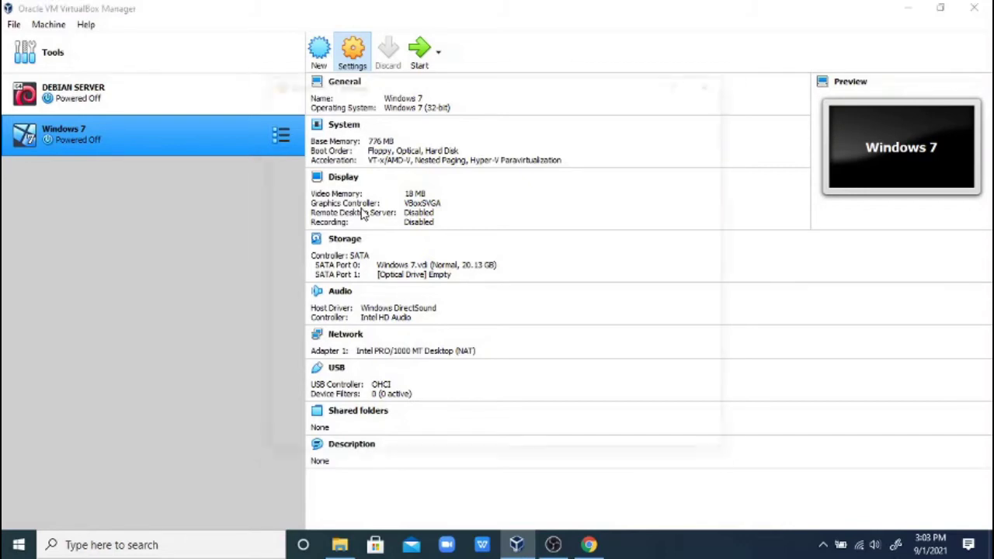
click(303, 140)
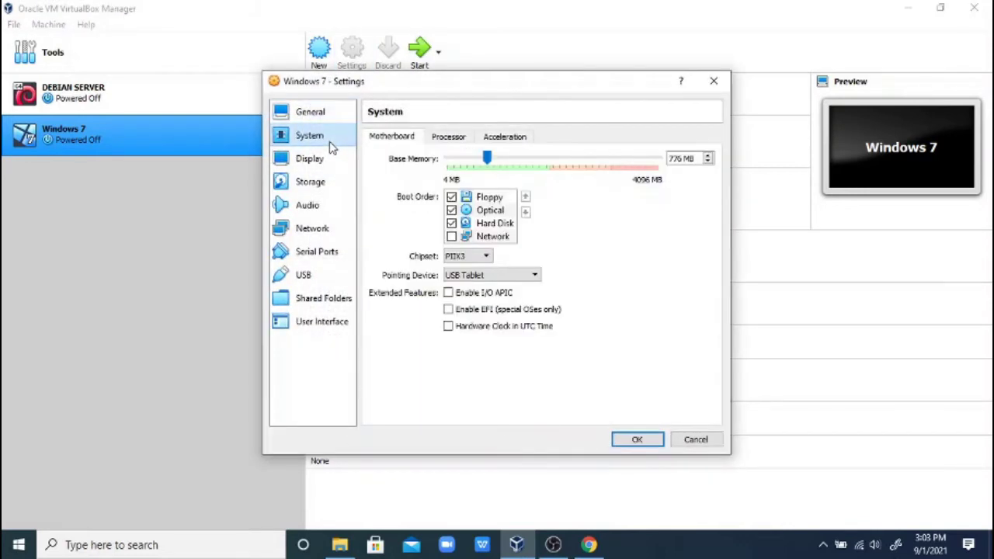
click(452, 198)
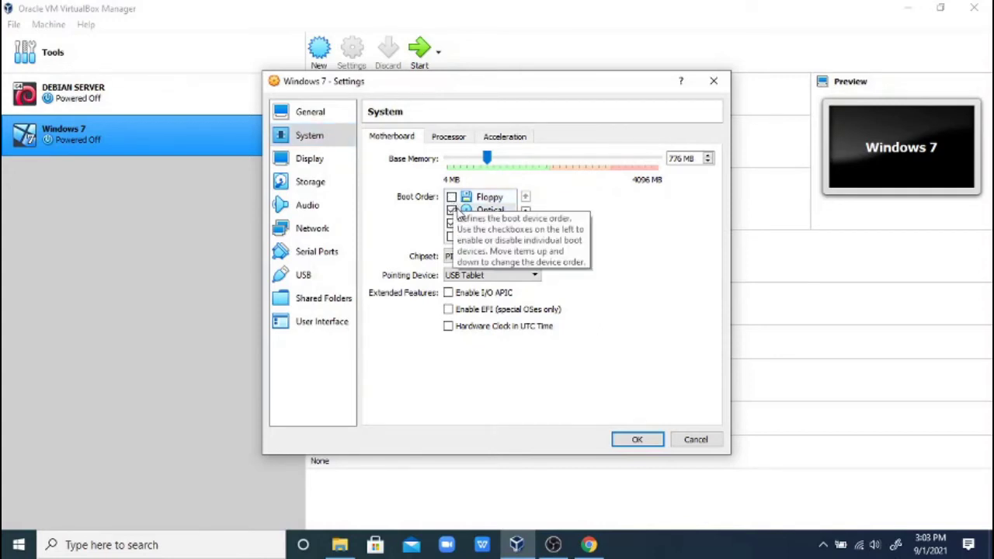
click(455, 211)
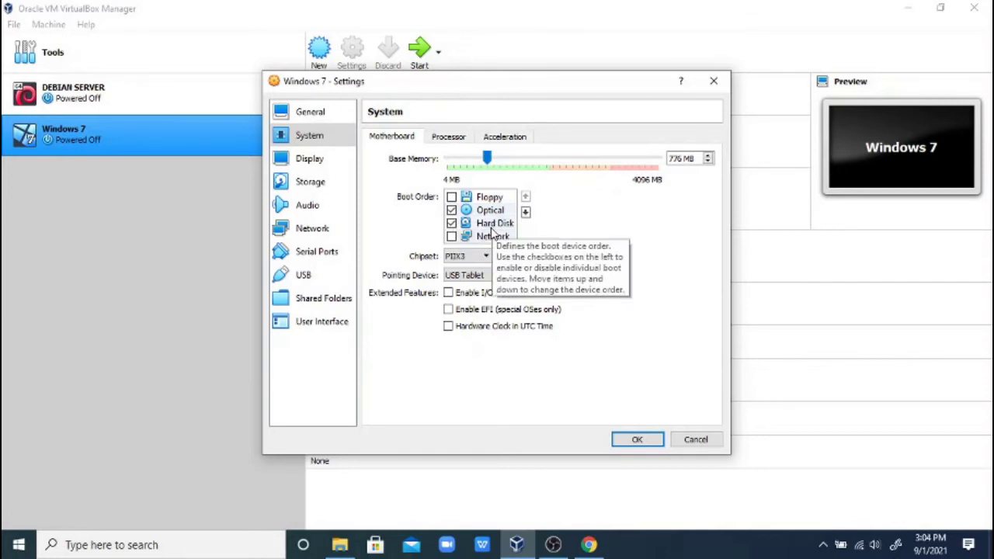
Step: Load en_windows_7_professional_x86_dvd.iso from the OS folder on drive D into the machine's empty optical drive
click(324, 185)
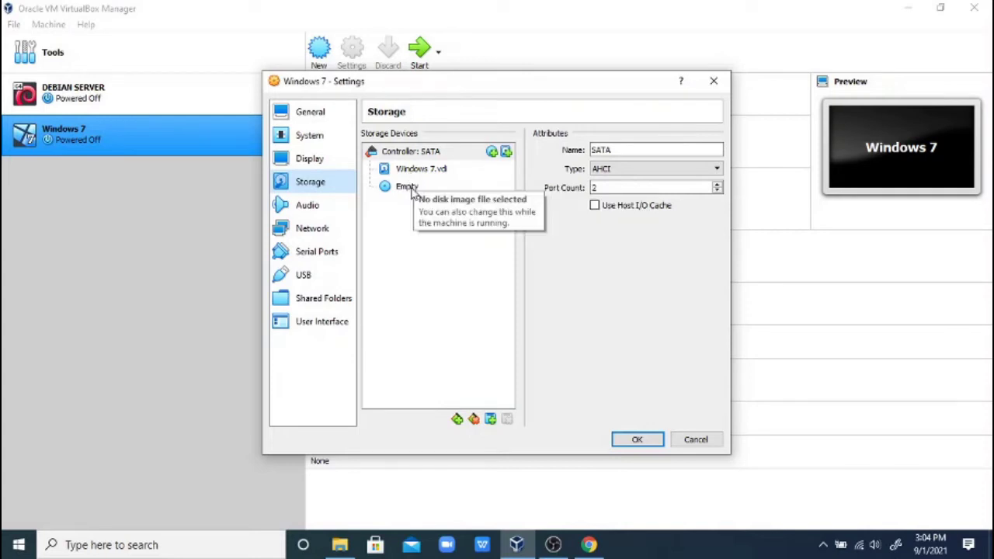
click(413, 193)
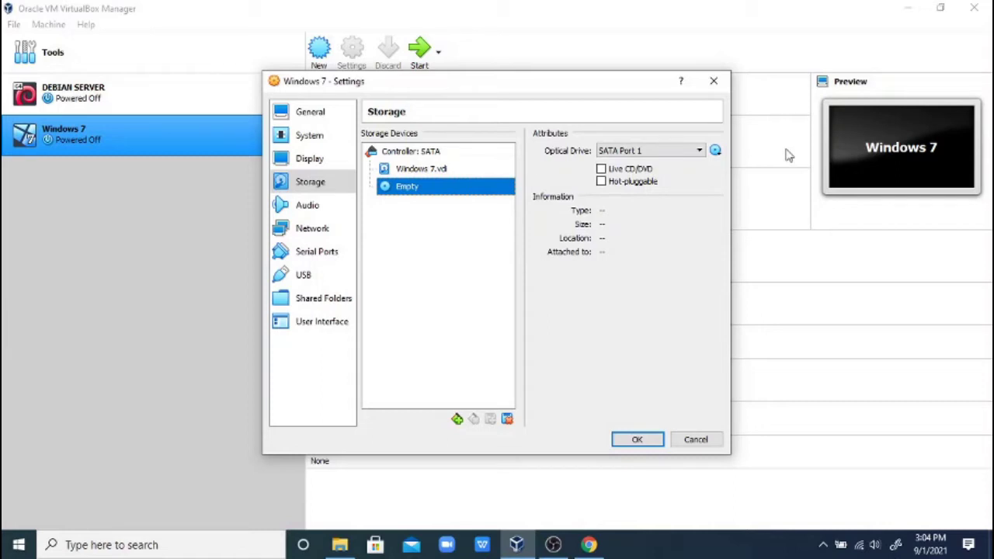
click(716, 152)
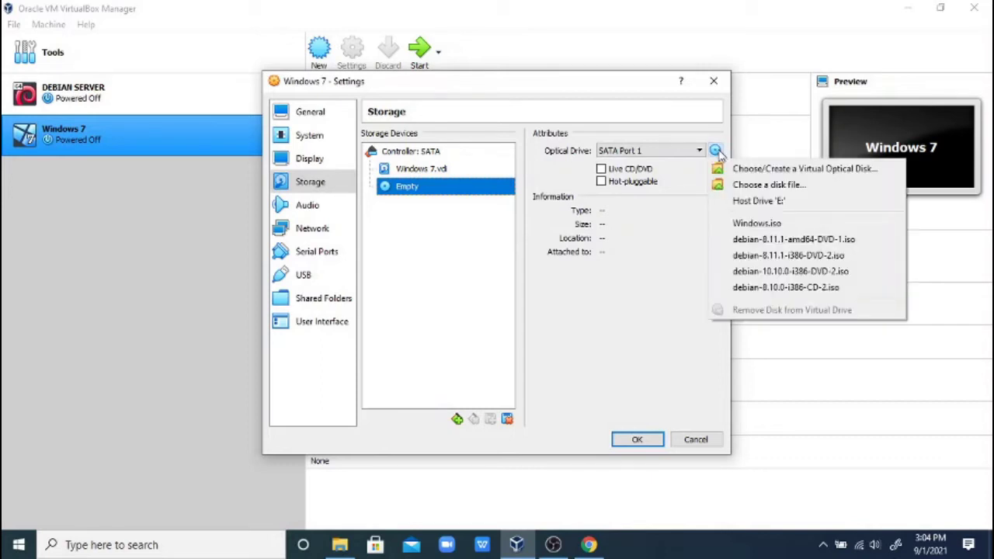
click(744, 185)
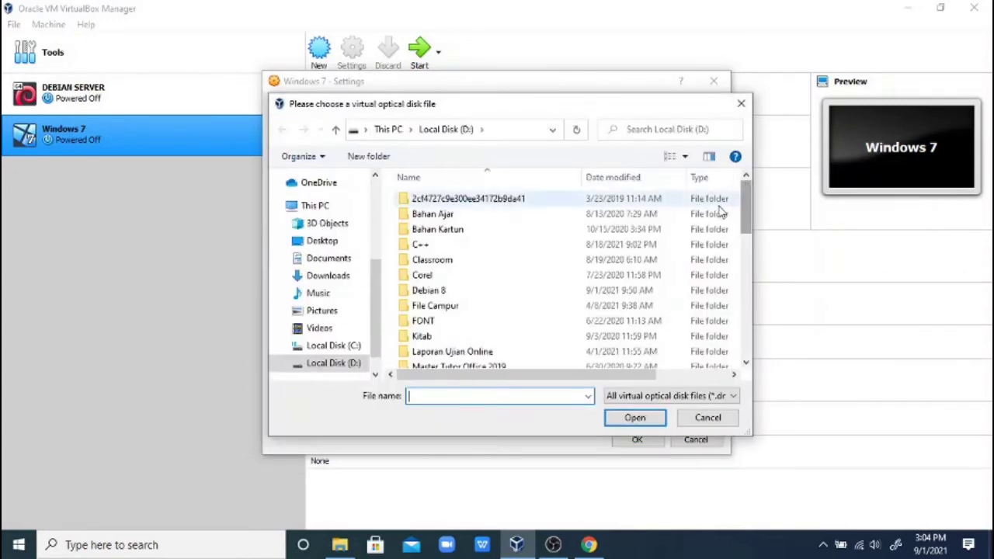
scroll(575, 233, down, 1)
scroll(575, 235, down, 3)
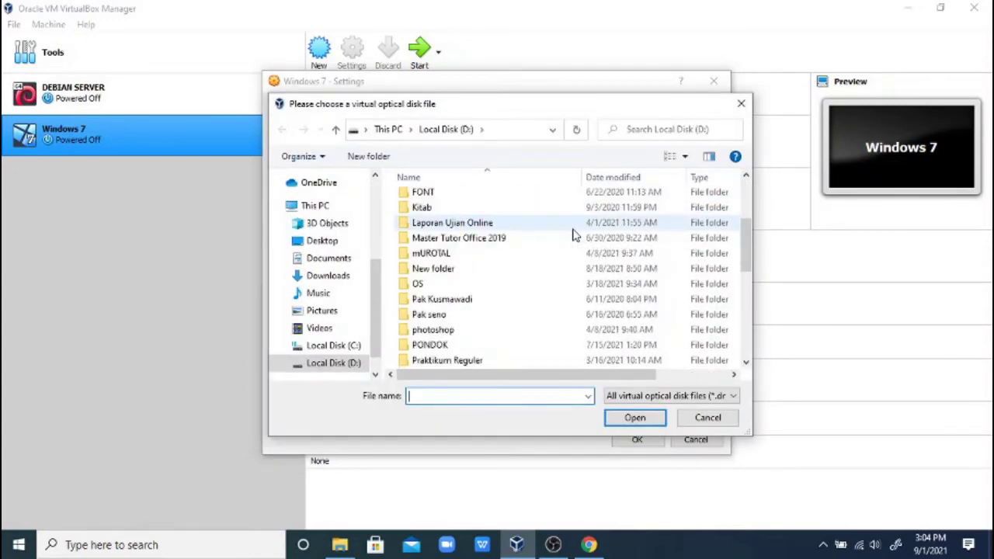
double_click(504, 288)
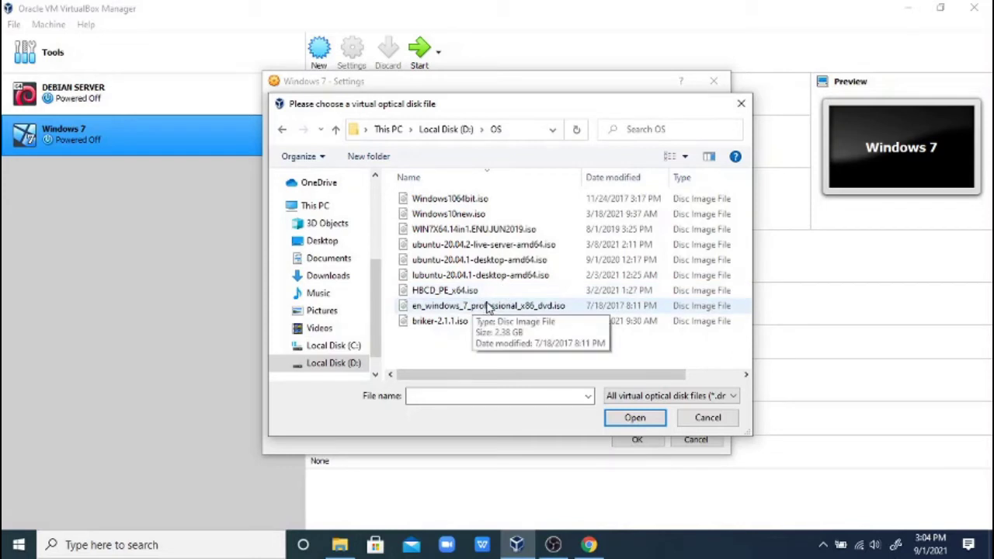
click(533, 309)
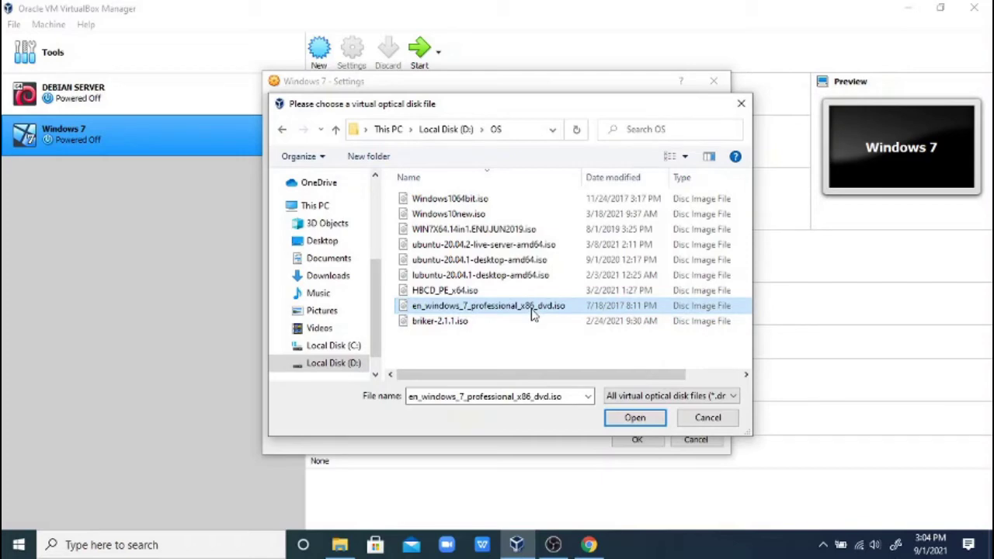
click(635, 418)
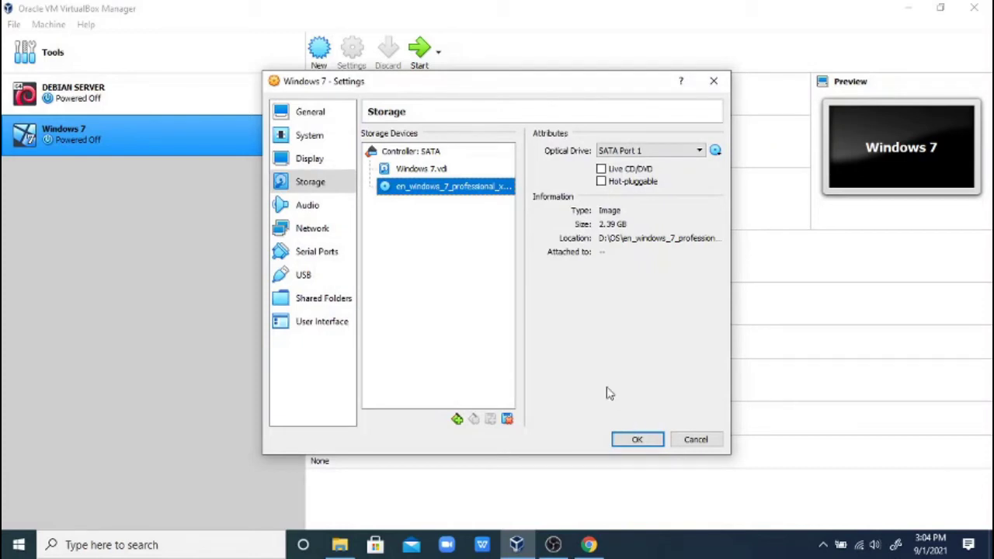
Step: Attach network Adapter 1 to Internal Network and save the Windows 7 machine's settings
click(312, 231)
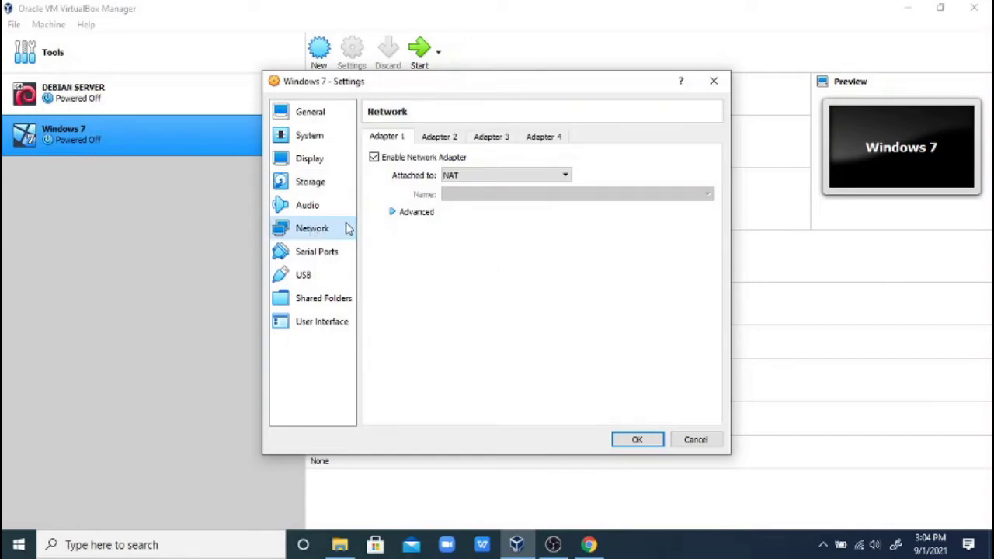
click(494, 179)
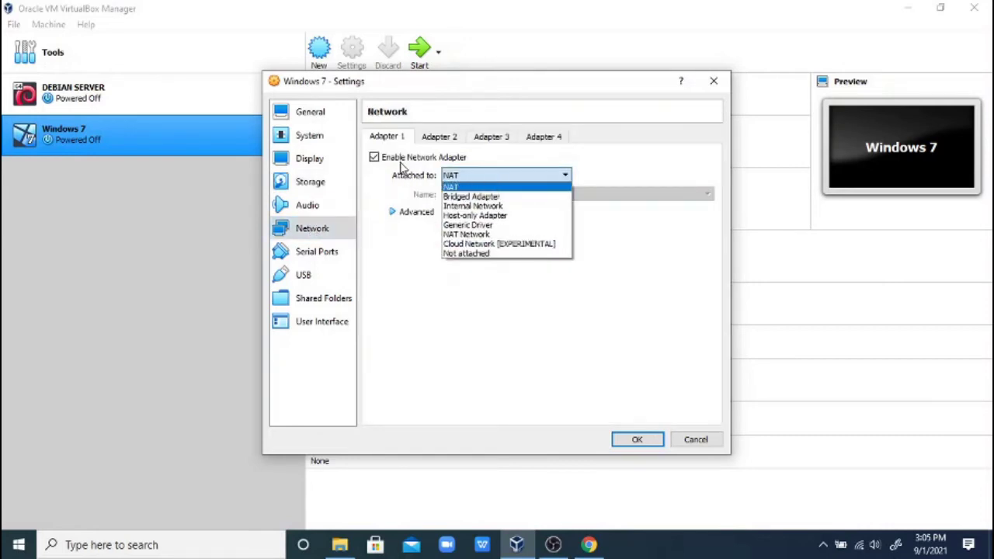
click(475, 206)
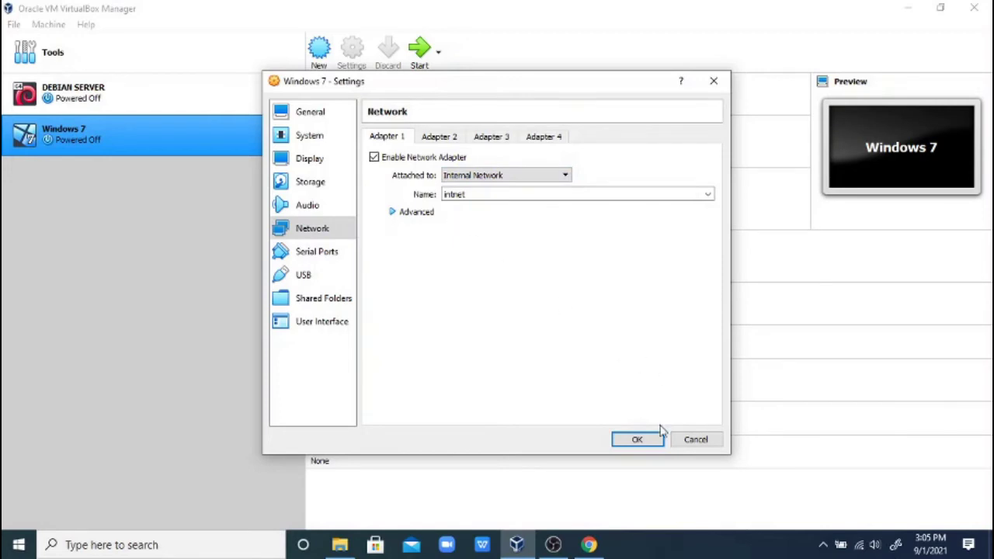
click(638, 440)
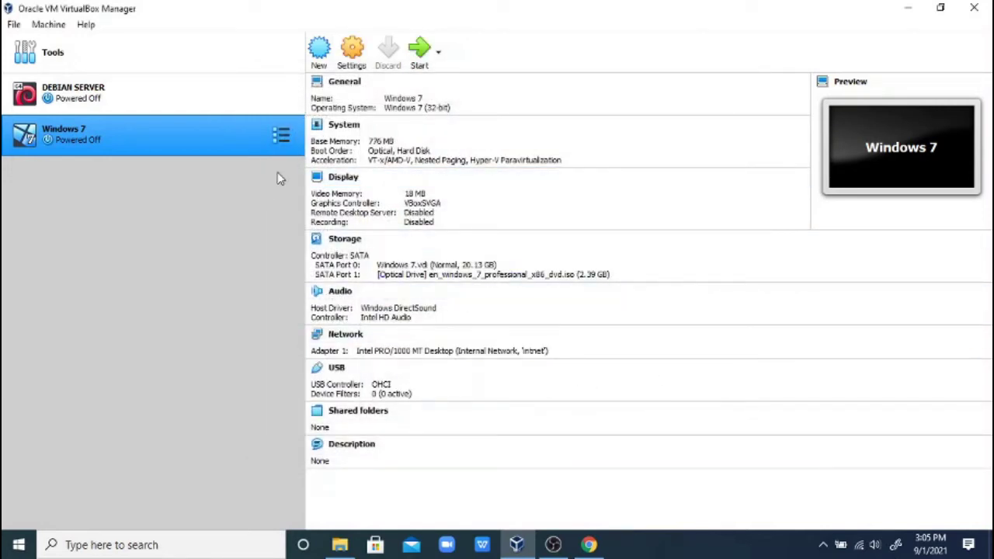
Step: Start the Windows 7 machine, minimize the manager window, and maximize the running machine's window
click(423, 60)
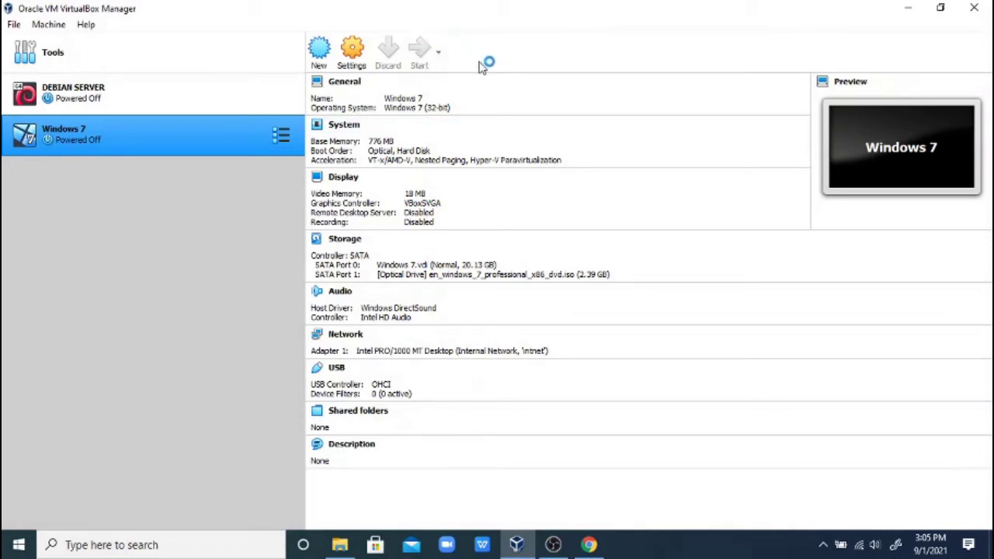
click(942, 9)
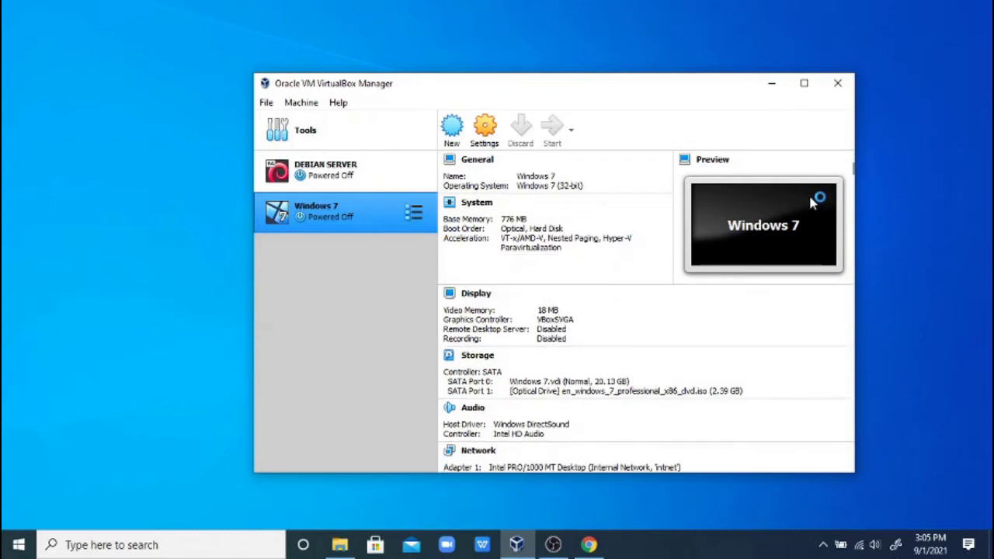
click(770, 89)
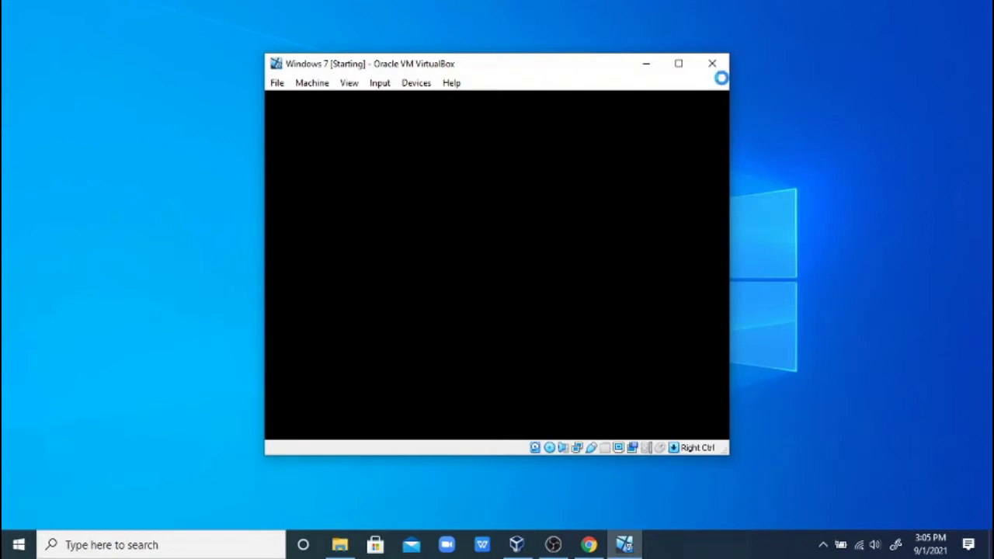
click(680, 66)
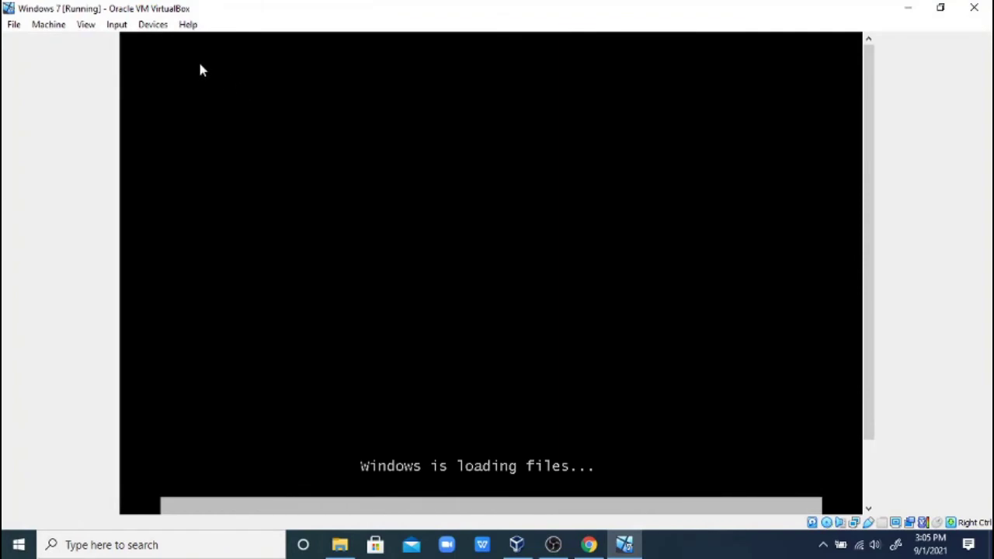
Step: Switch the running Windows 7 machine to full-screen mode
click(84, 26)
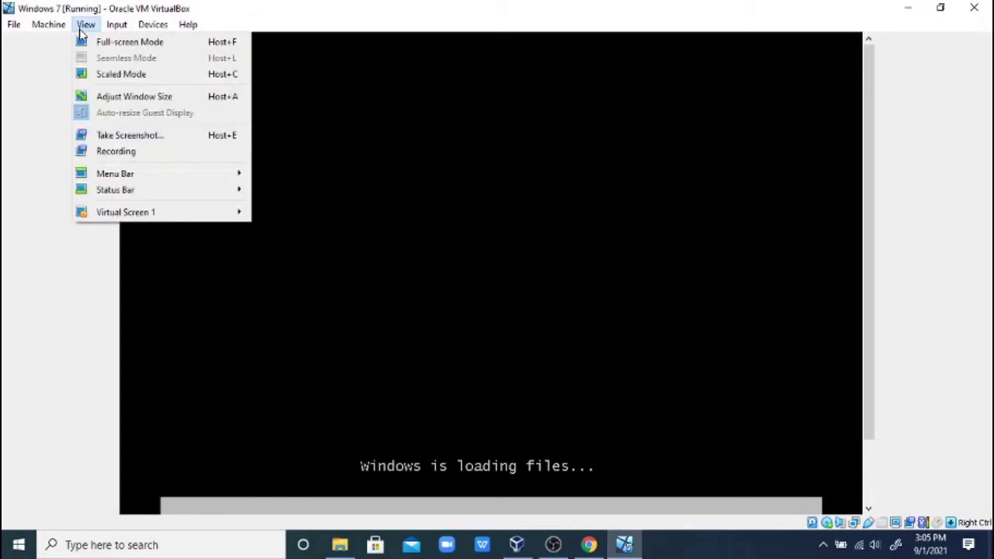
click(85, 42)
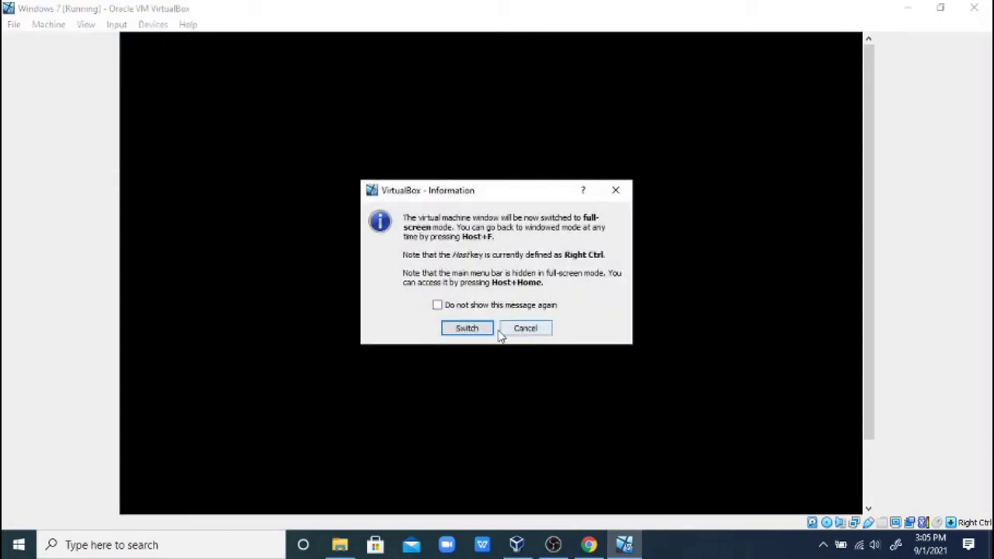
click(467, 329)
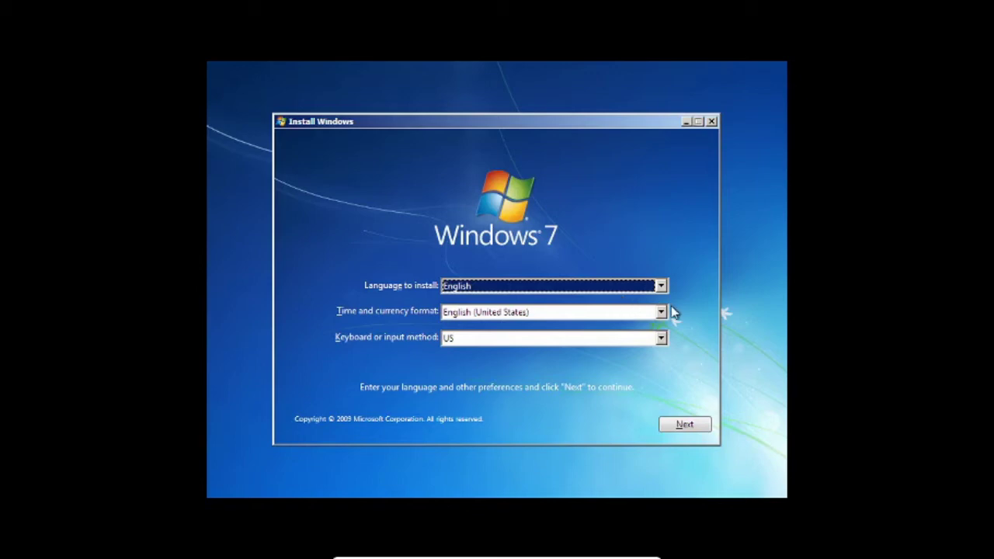
Step: Set the time and currency format to Indonesian (Indonesia) and continue, keeping English as language and US as keyboard
key(Tab)
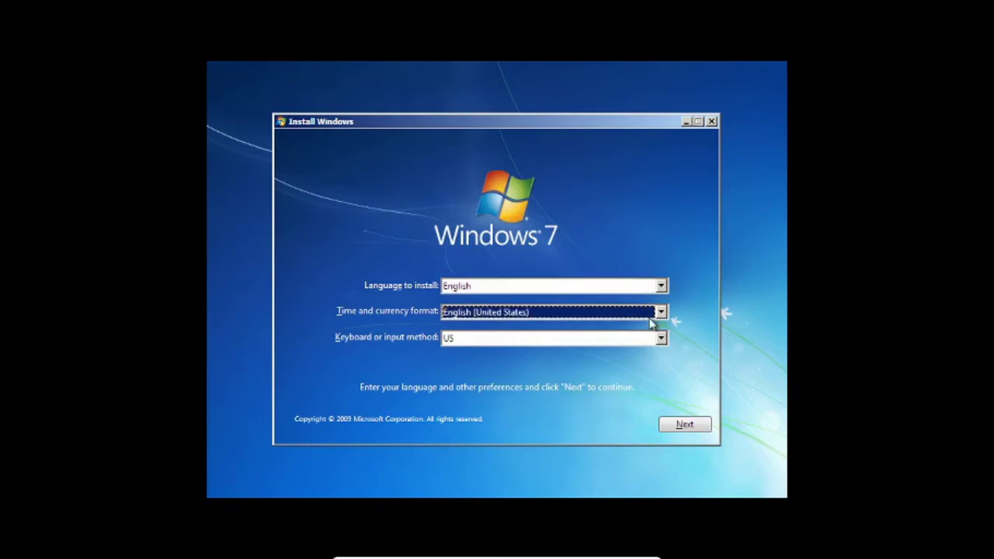
click(646, 316)
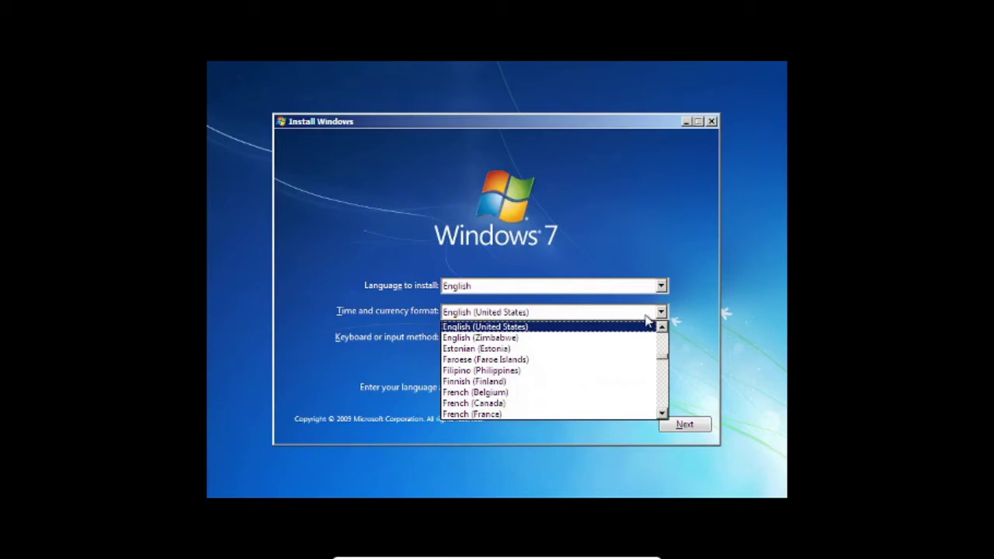
key(i)
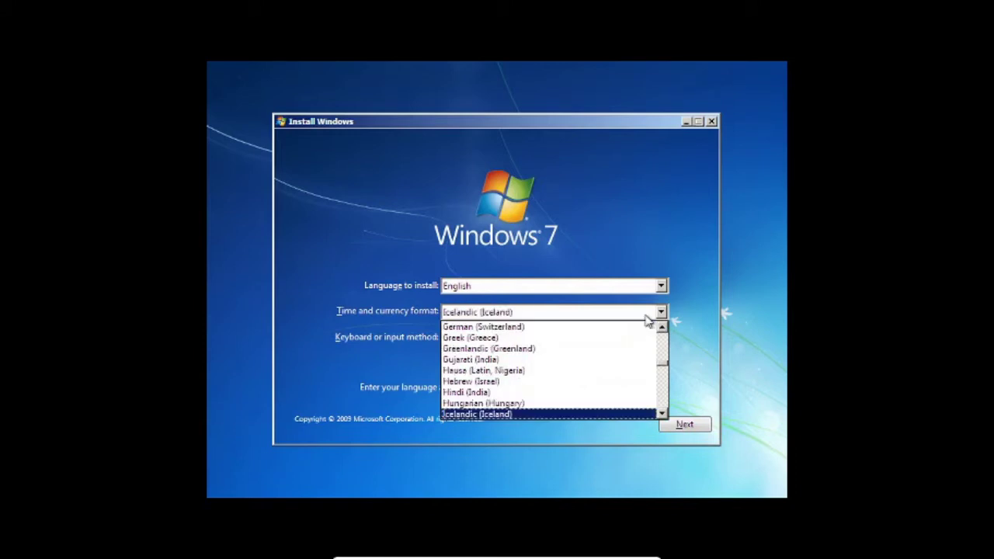
key(Down)
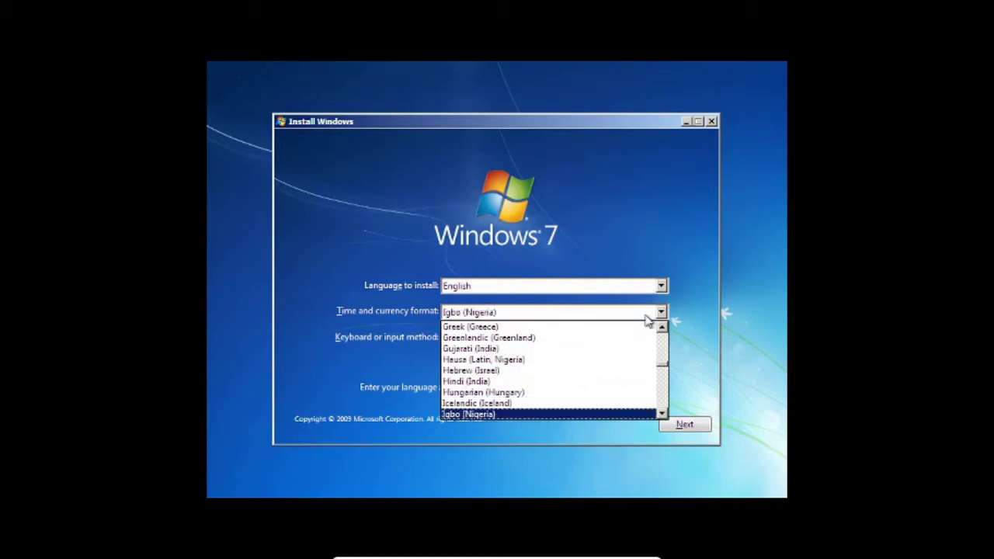
key(Down)
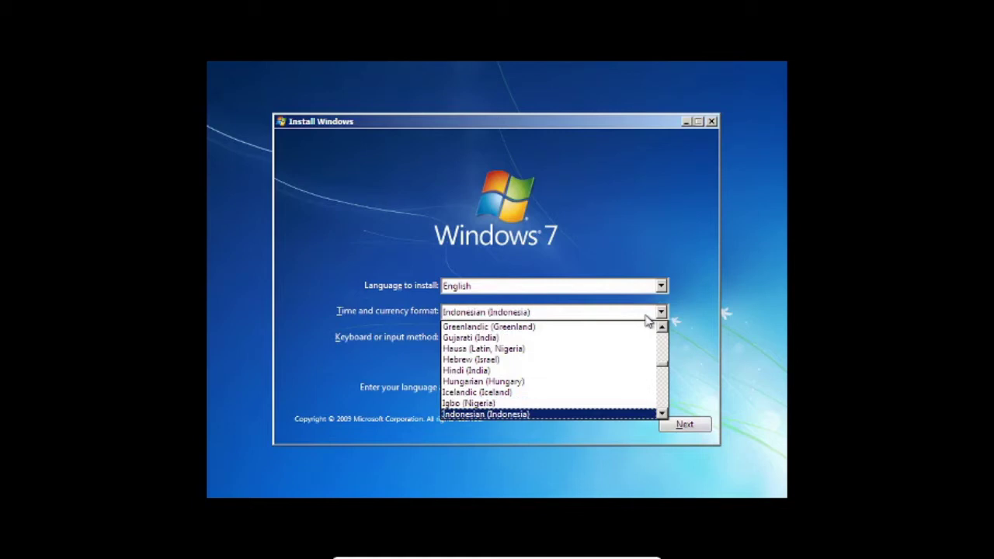
click(645, 415)
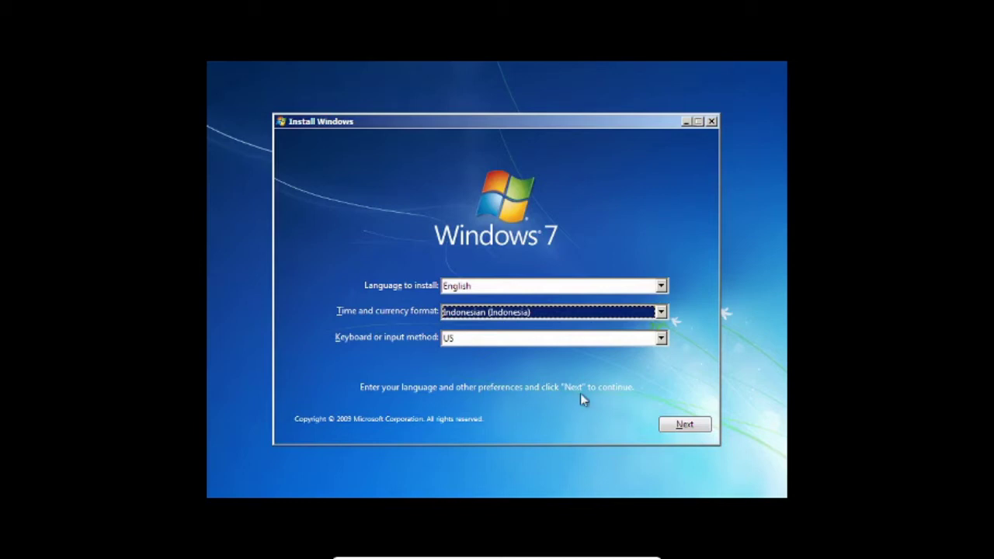
click(673, 426)
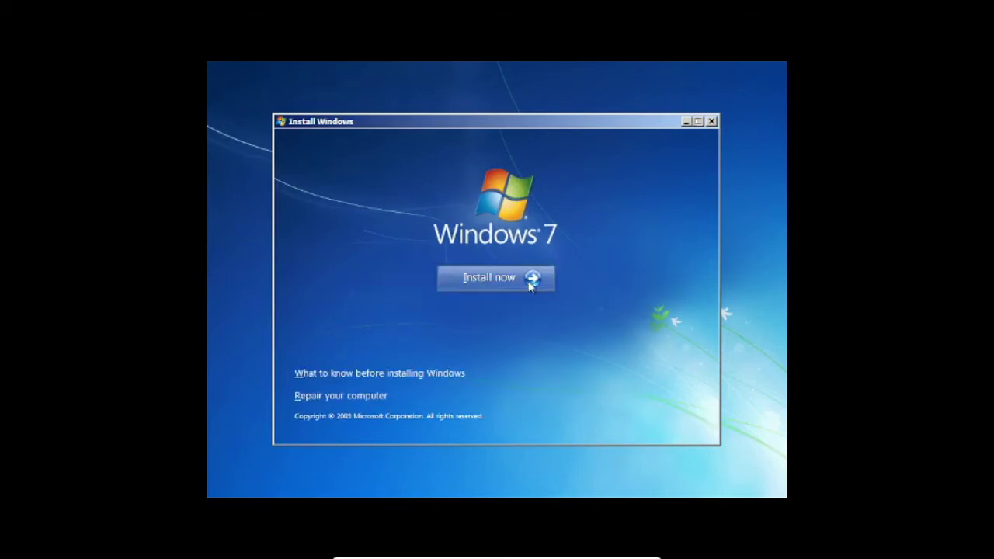
Step: Start the Windows 7 installation, accepting the license terms and choosing the Custom (advanced) installation type
click(517, 282)
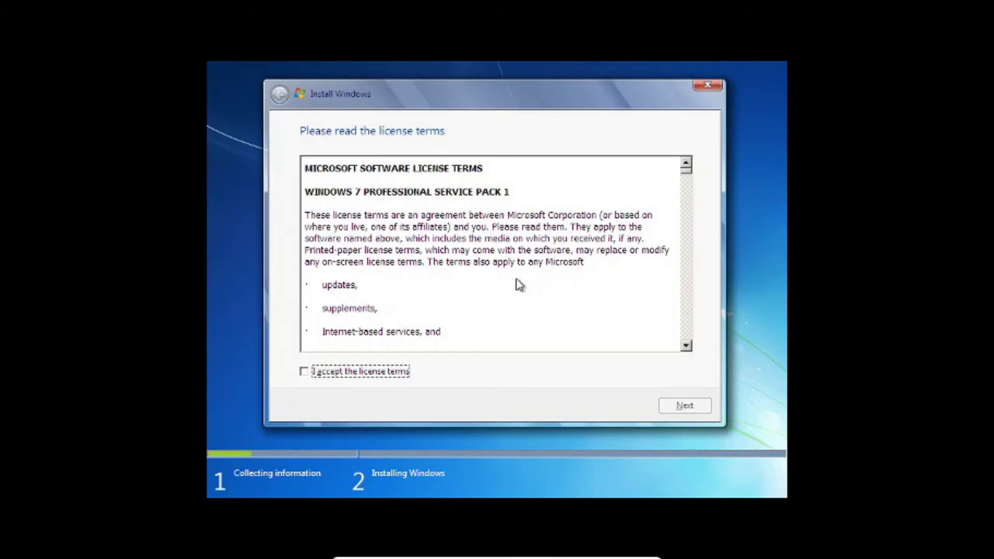
click(390, 376)
click(684, 406)
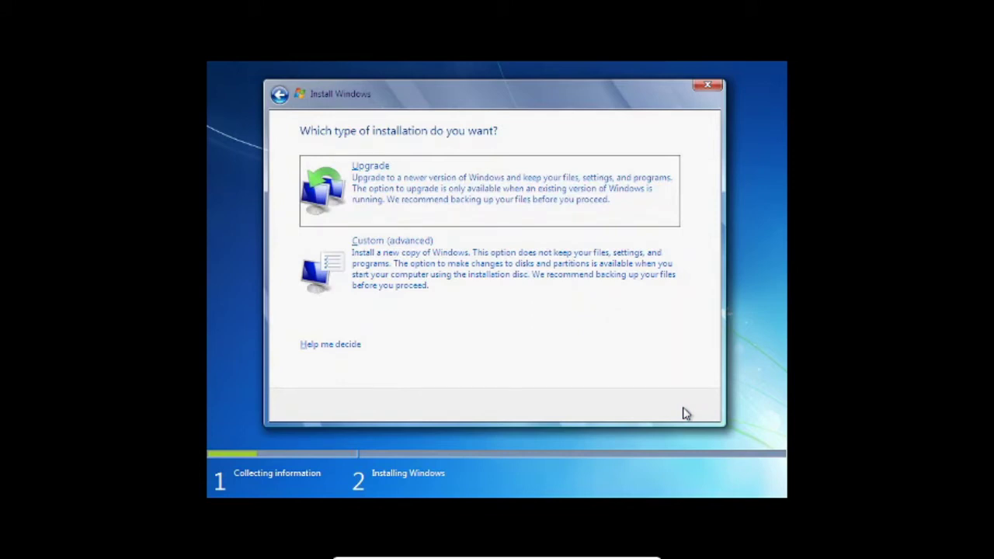
click(404, 258)
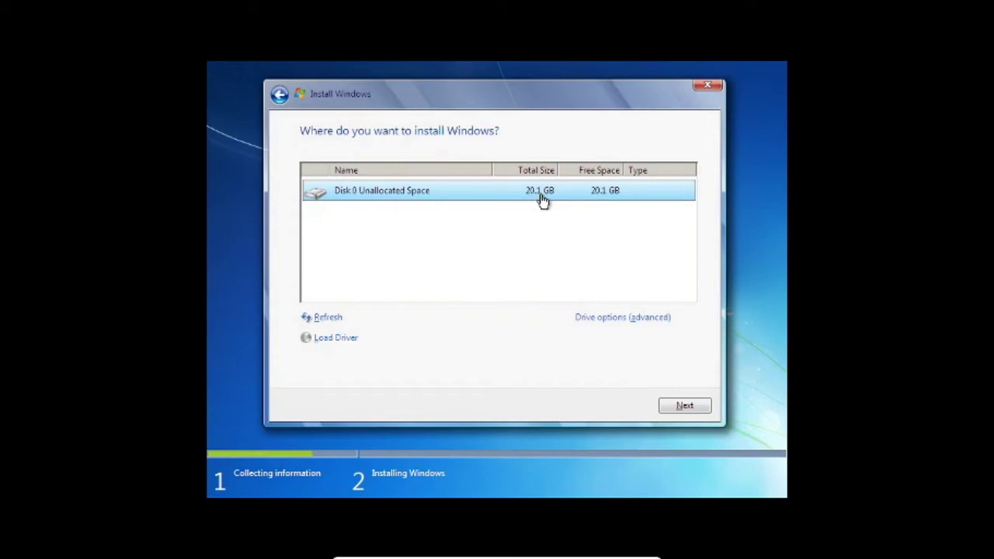
Step: Create a new 20612 MB partition from Disk 0's unallocated space, allowing Windows to add its system partition
click(609, 318)
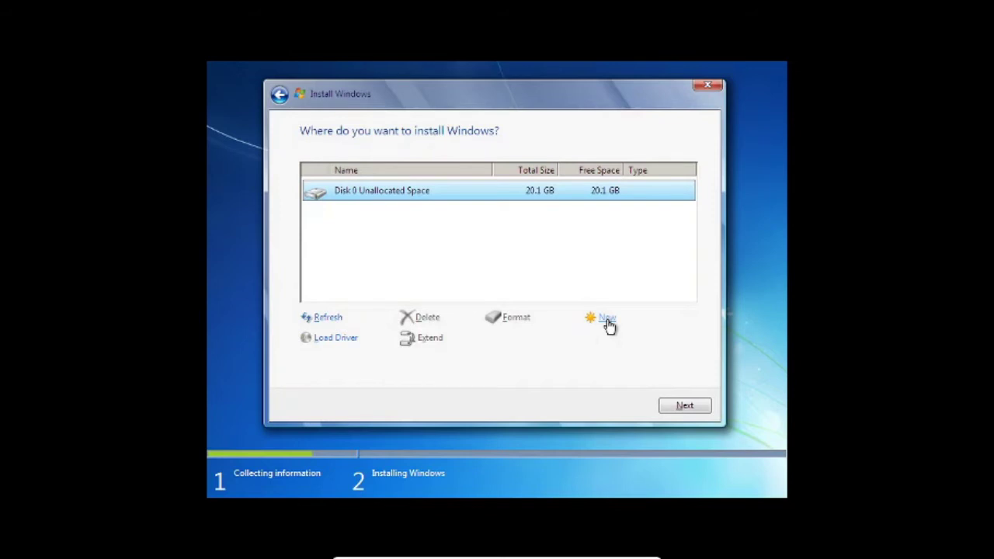
click(610, 326)
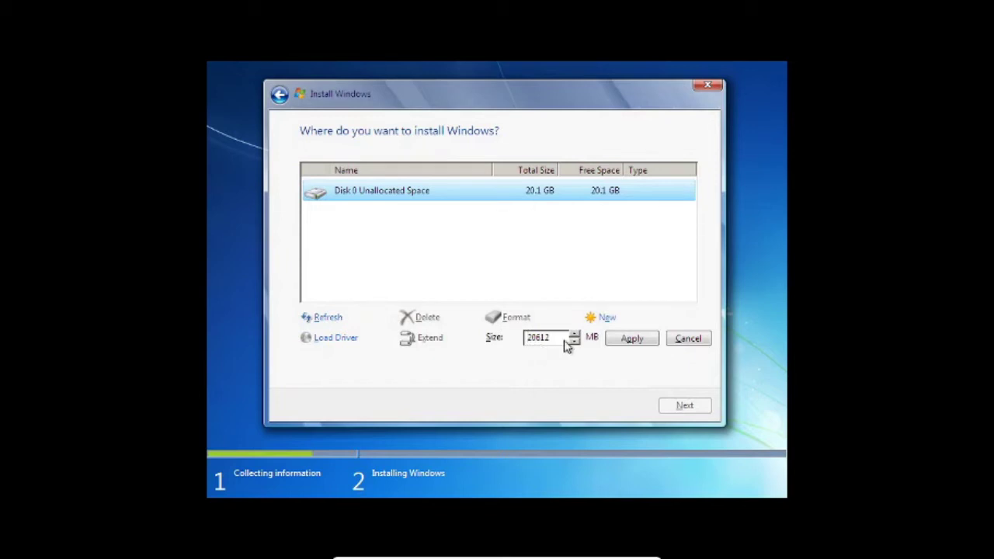
click(614, 339)
click(594, 339)
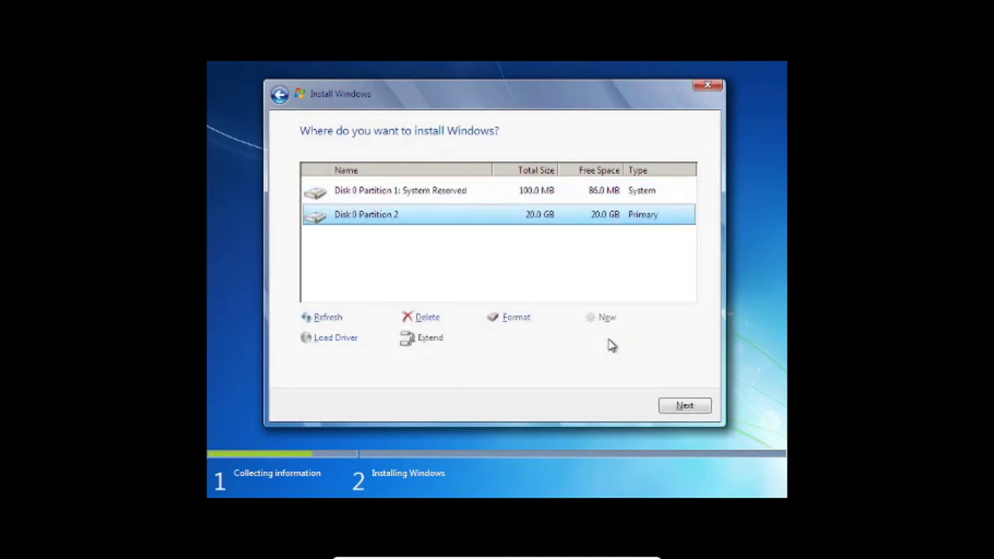
Step: Format Disk 0 Partition 2, the primary partition, and start installing Windows on it
click(453, 199)
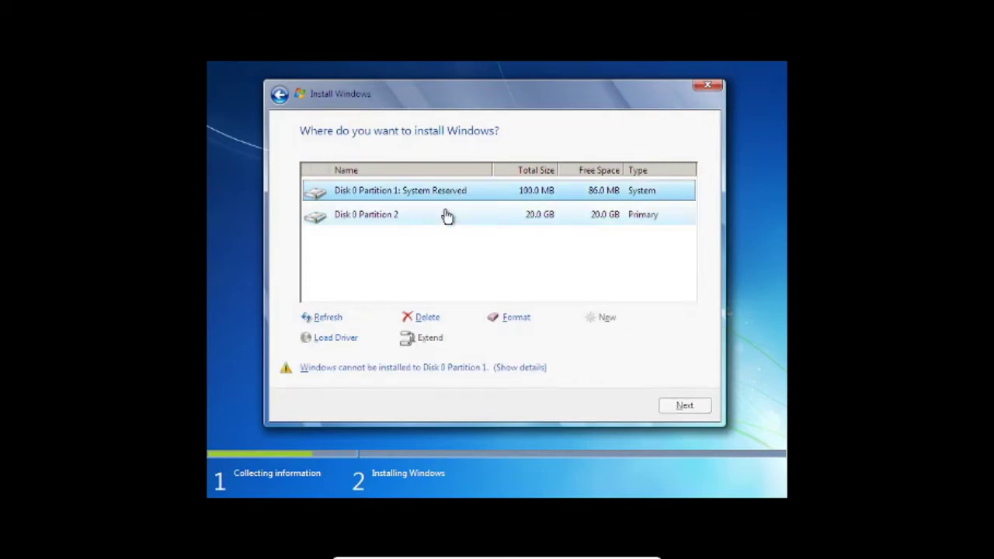
click(447, 218)
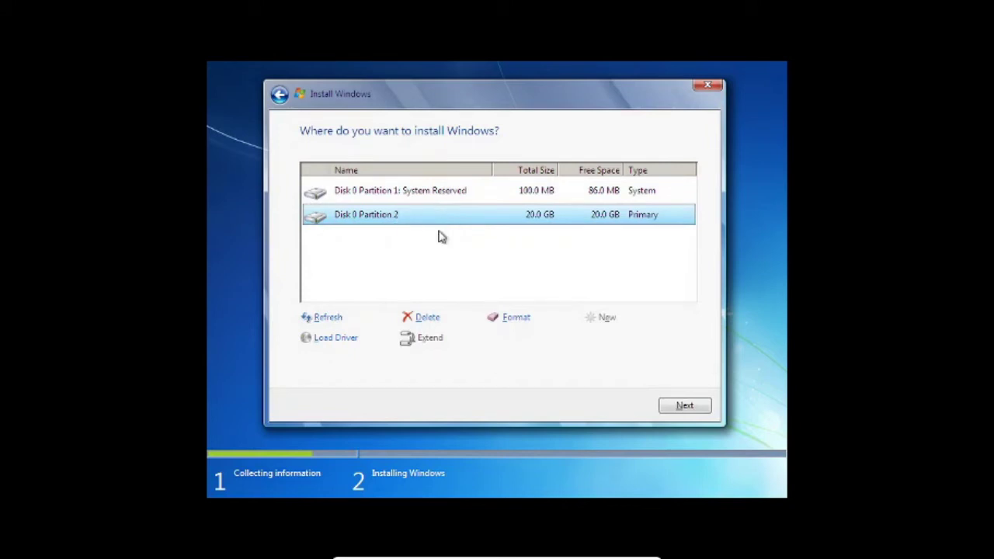
click(526, 316)
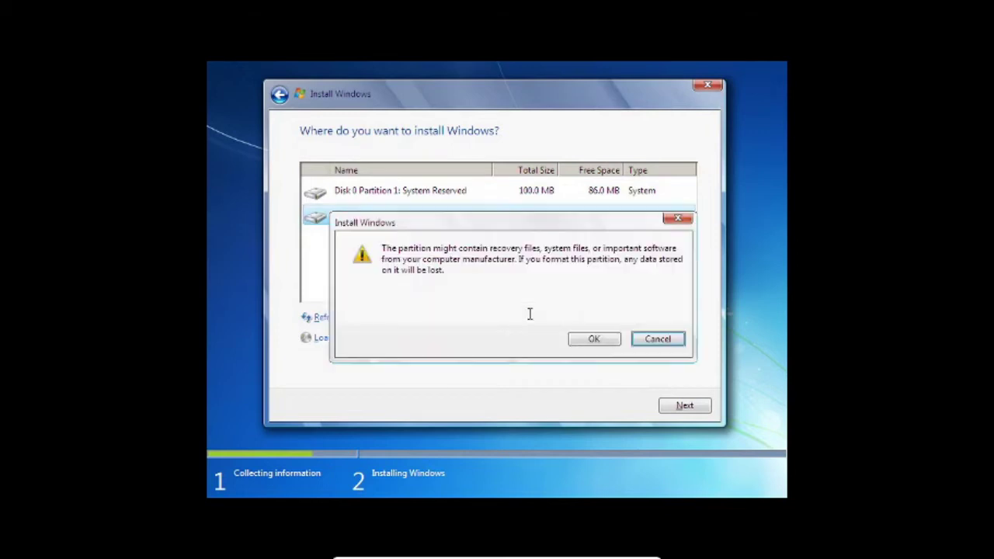
click(605, 341)
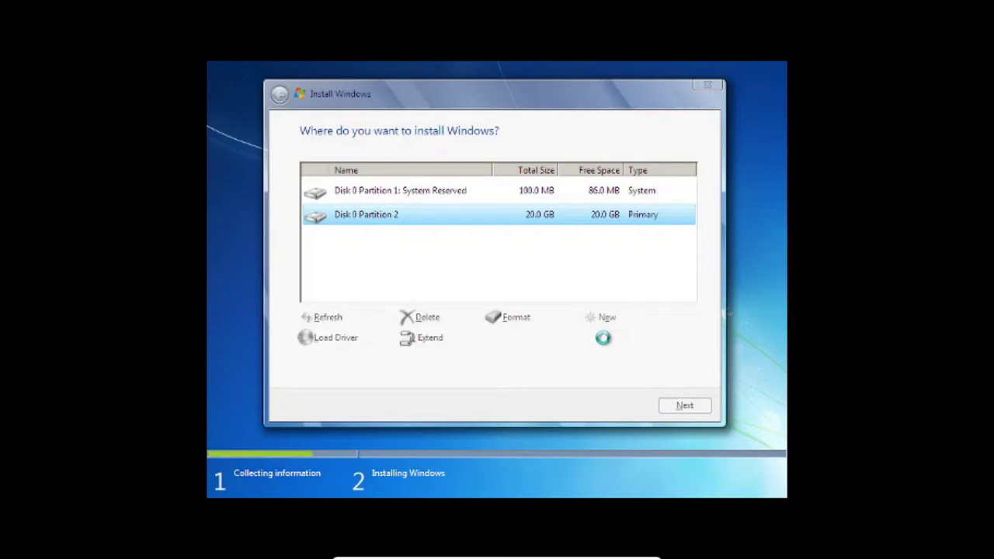
click(673, 408)
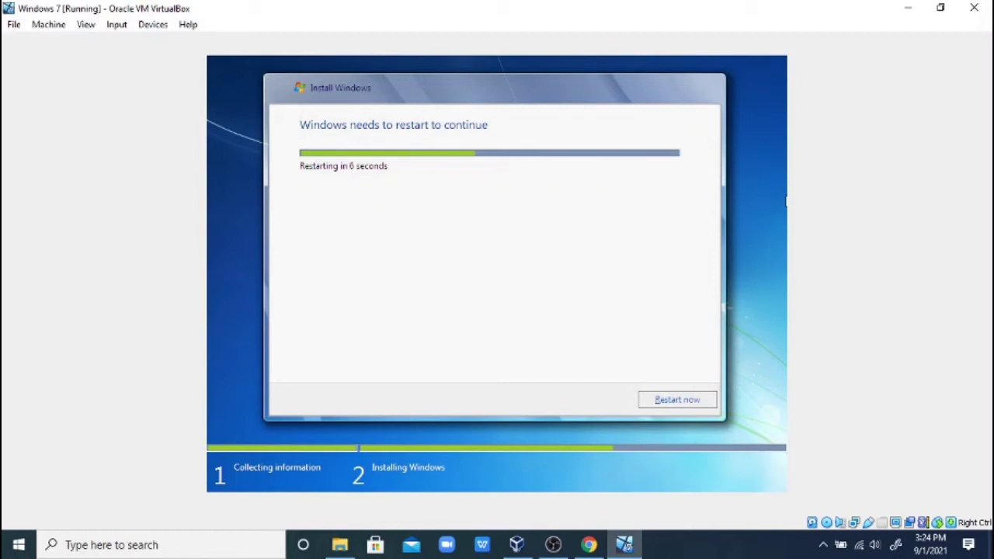
Step: Restart the machine to continue the installation, and return its window to full-screen mode for the Windows setup
click(693, 402)
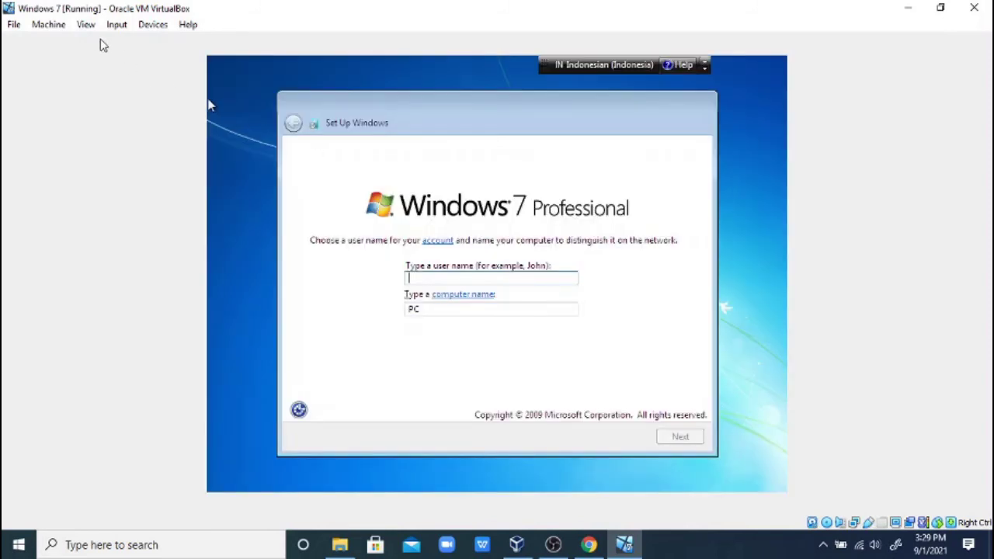
click(87, 26)
click(99, 43)
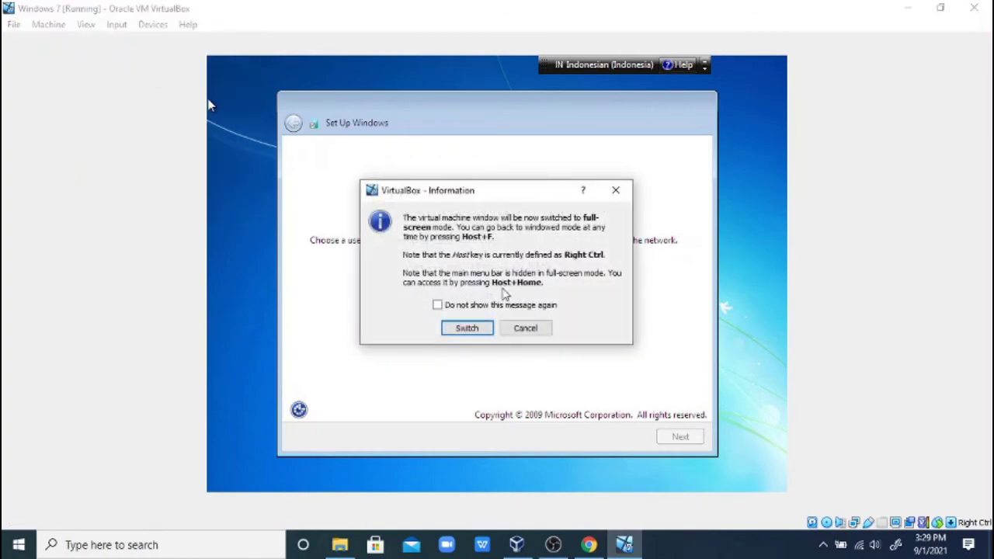
click(482, 333)
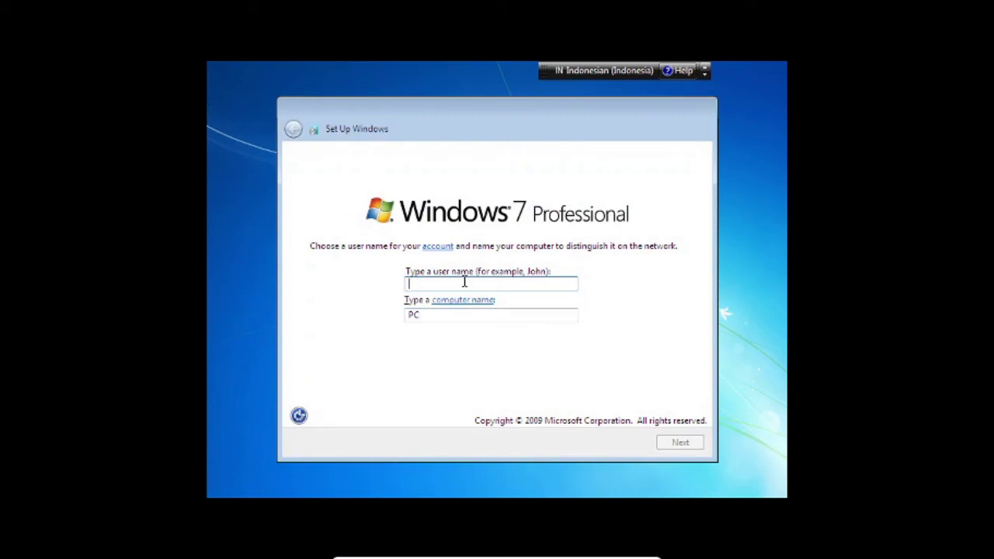
Step: Enter the account's user name, keep the computer name derived from it, and continue with the password left blank
text(Se)
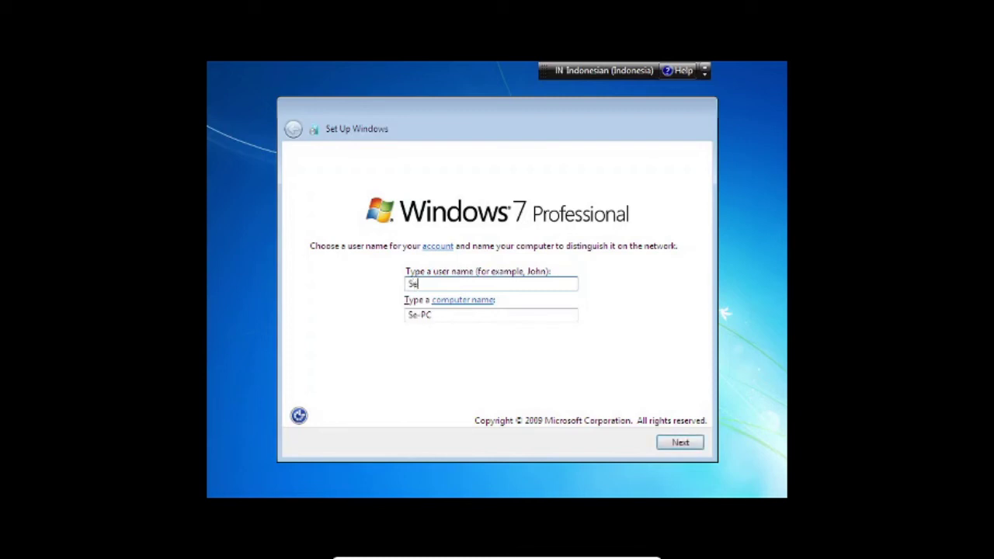
text(tia Budi)
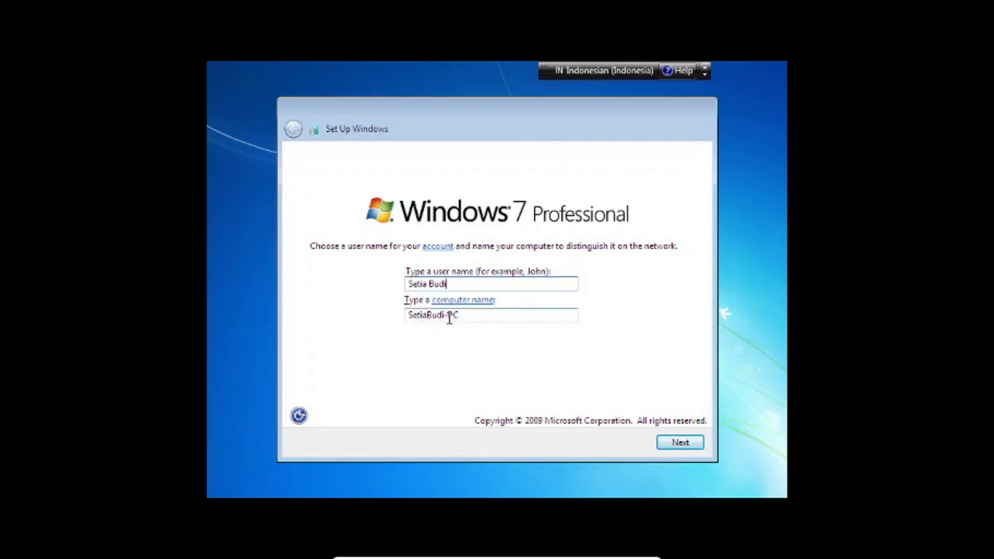
click(665, 449)
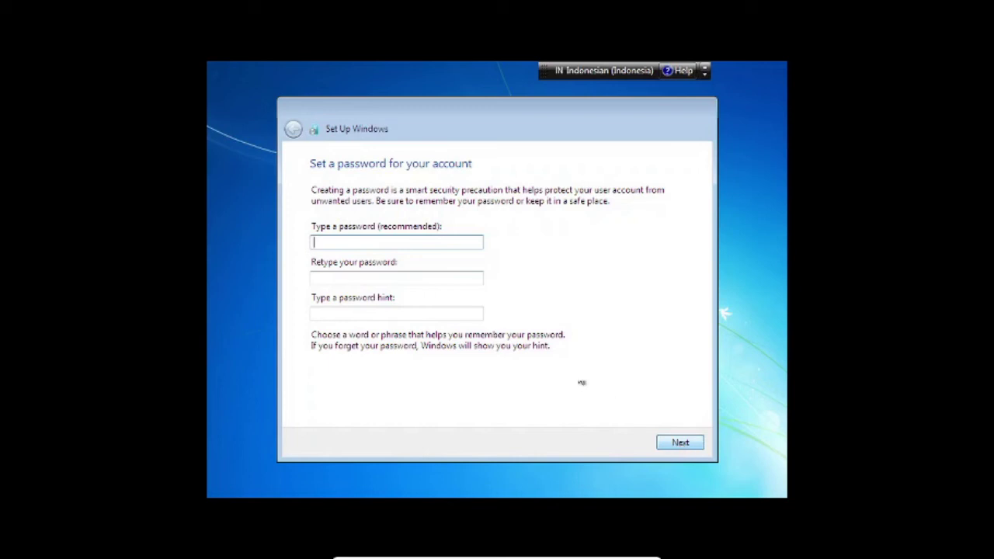
click(666, 446)
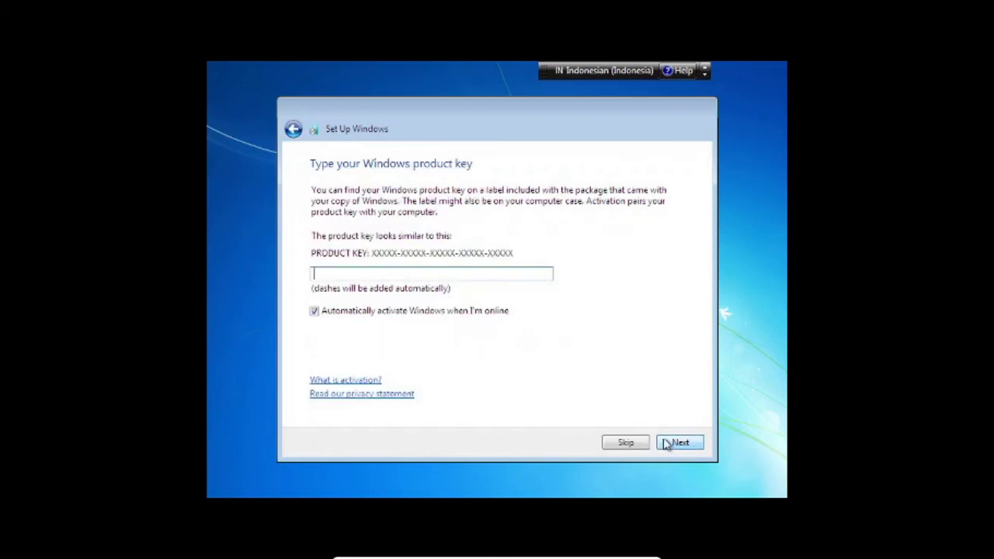
Step: Continue without a product key or automatic activation, and choose Ask me later for the Windows protection settings
click(425, 310)
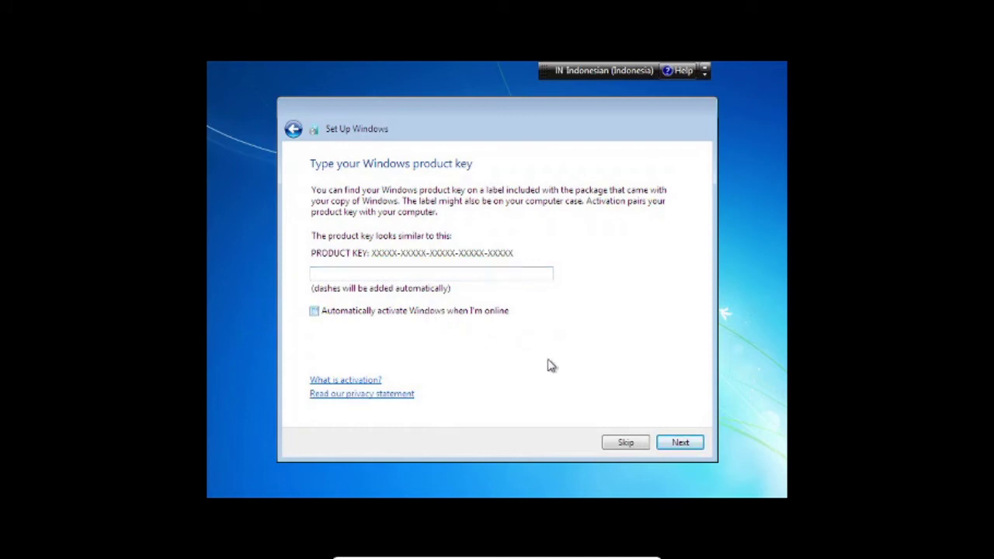
click(681, 445)
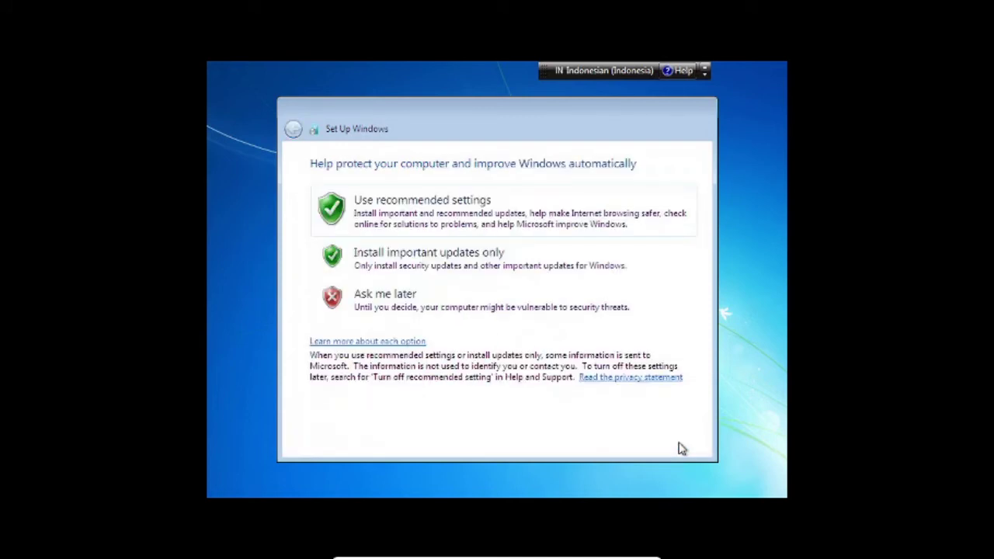
click(523, 311)
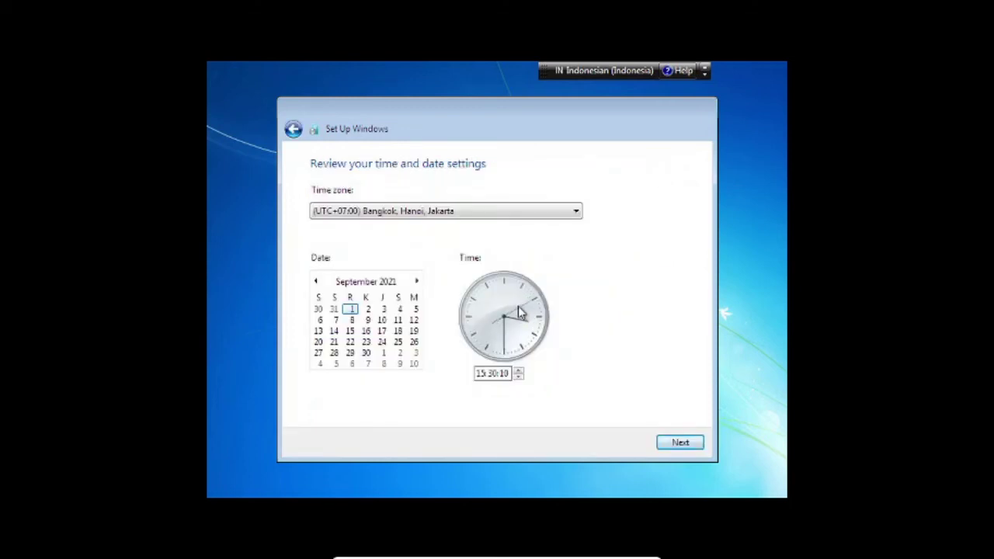
Step: Set the time zone to (UTC+08:00) Beijing, Chongqing, Hong Kong, Urumqi and the computer's location to Public network
click(383, 217)
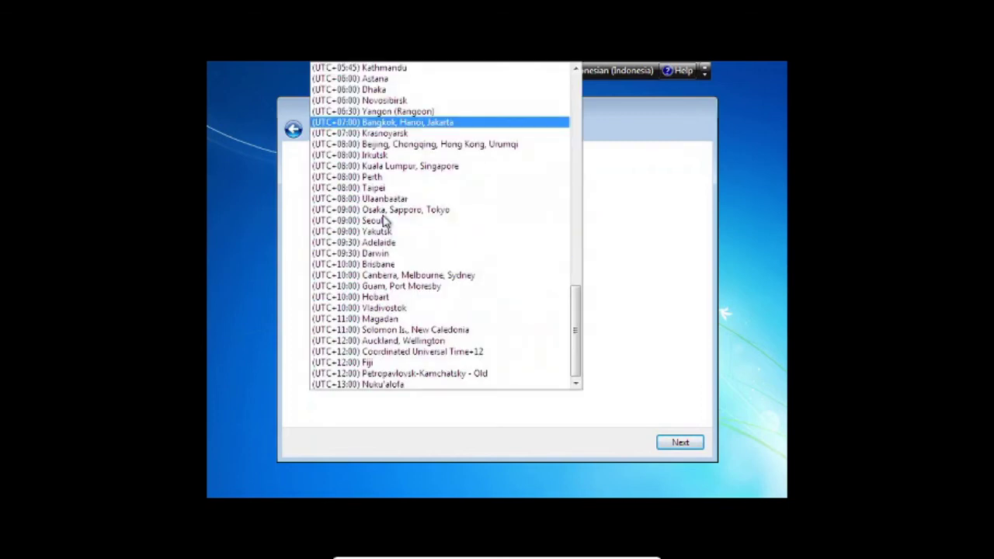
click(384, 149)
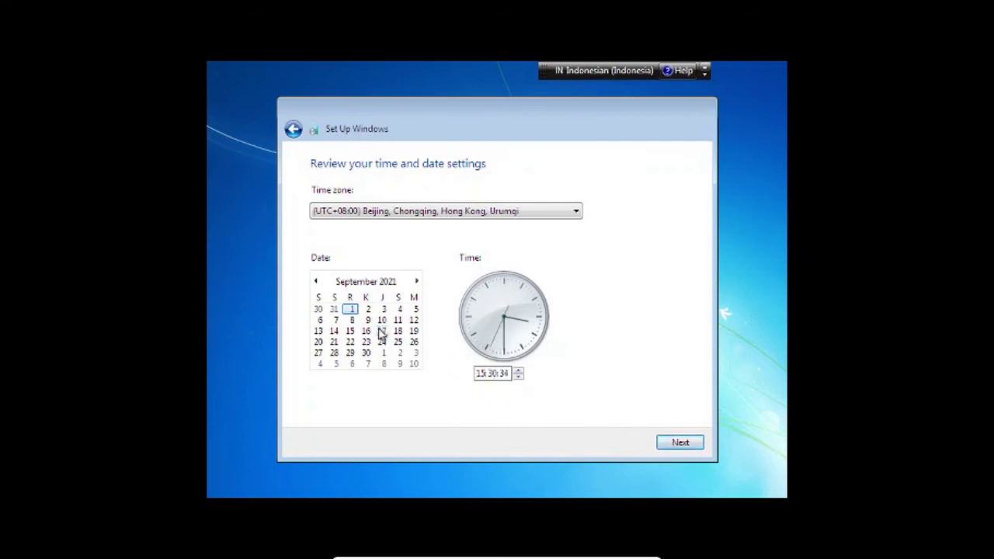
click(678, 449)
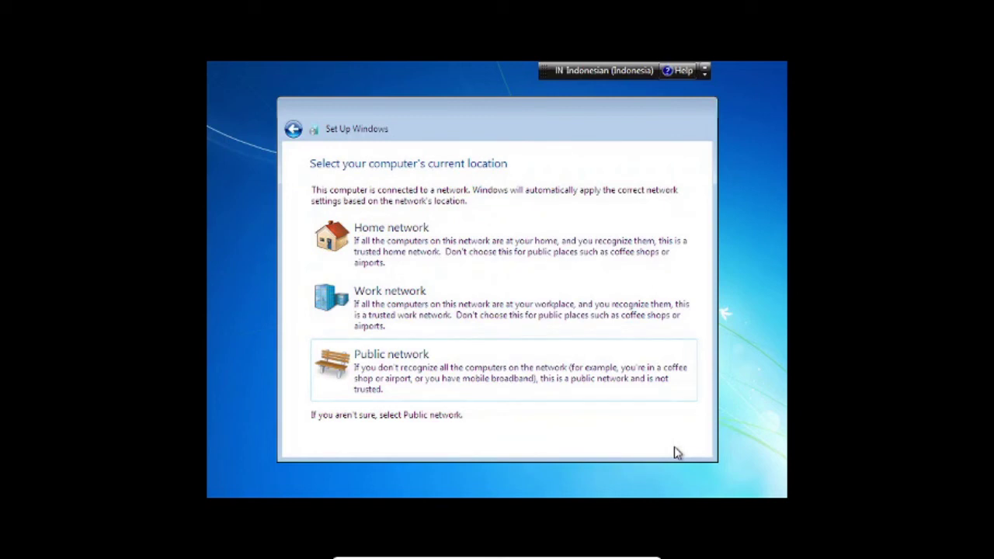
click(423, 386)
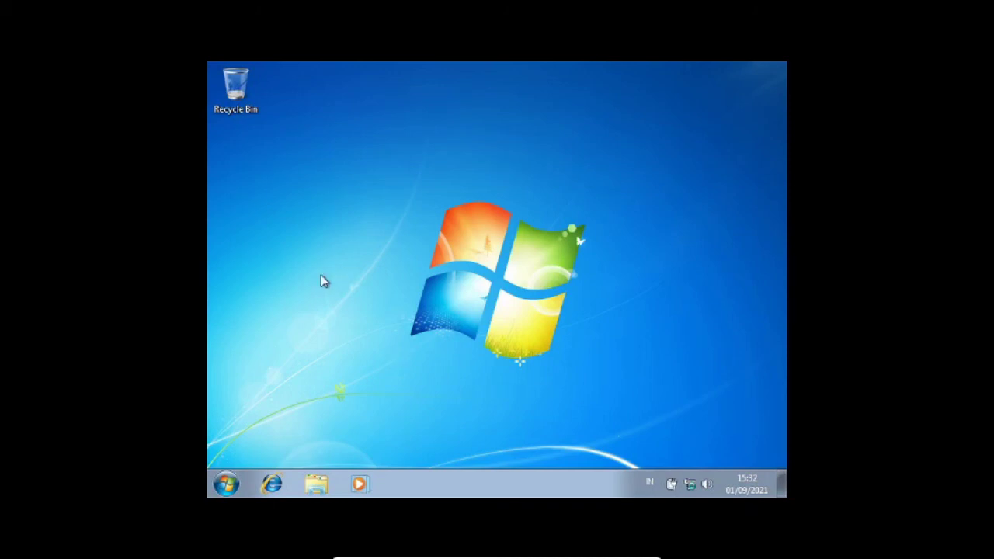
click(227, 485)
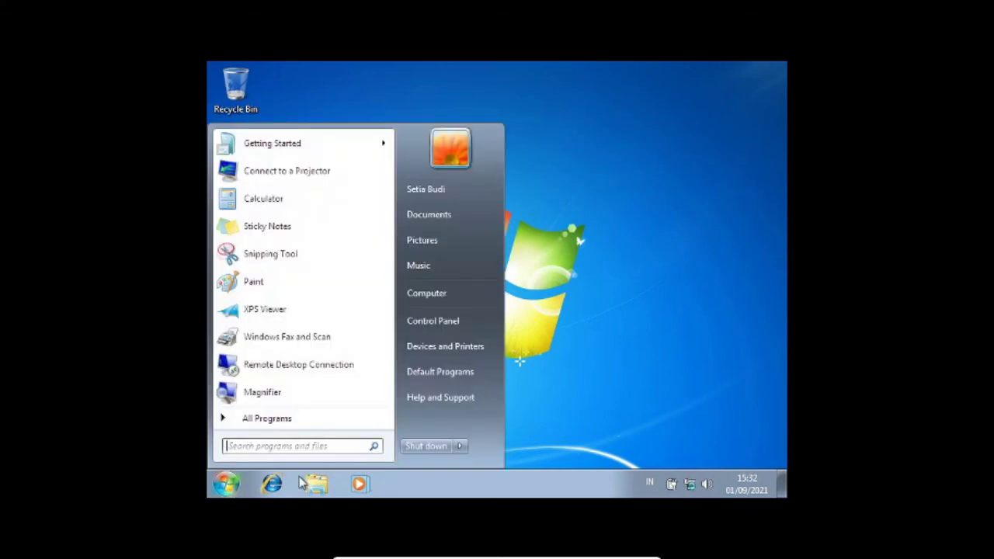
click(323, 427)
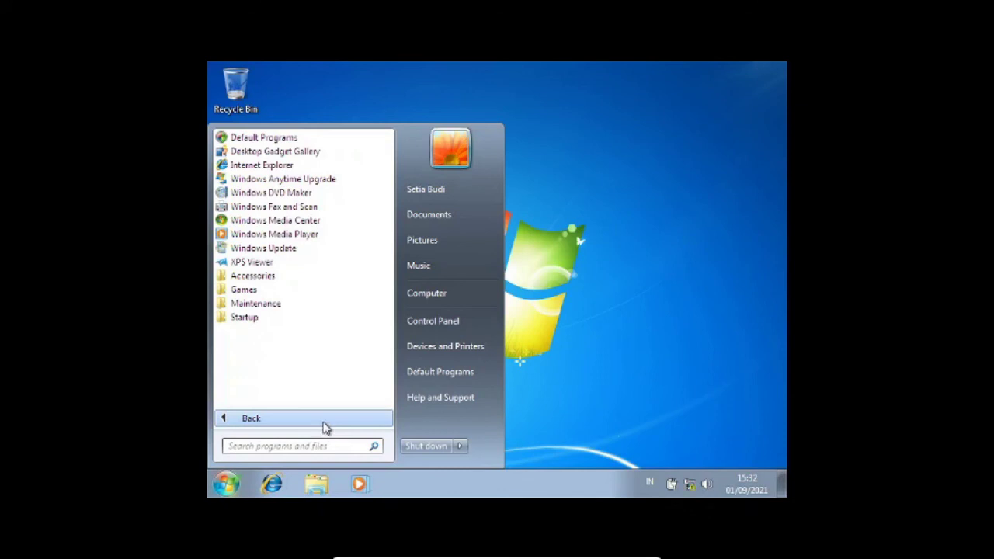
click(598, 392)
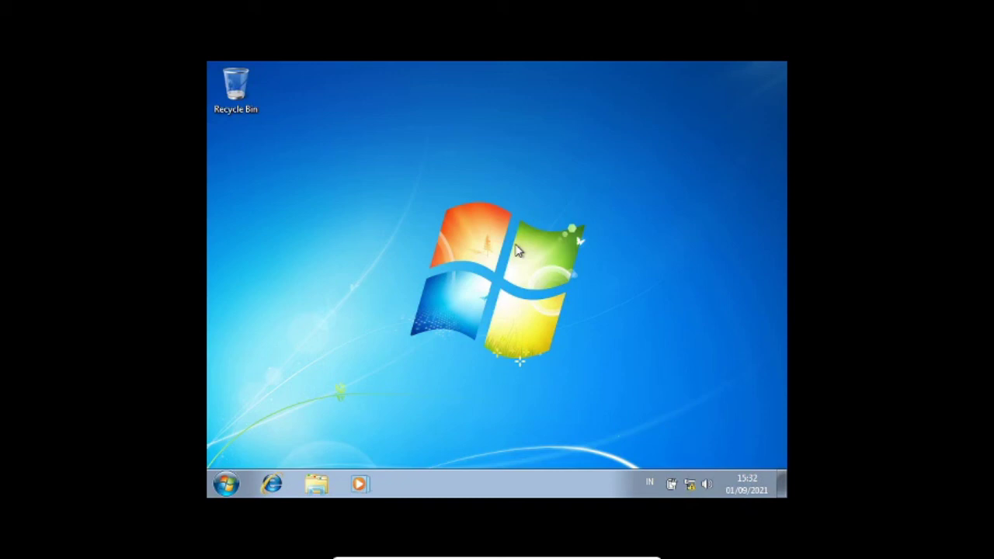
right_click(488, 200)
mouse_move(492, 210)
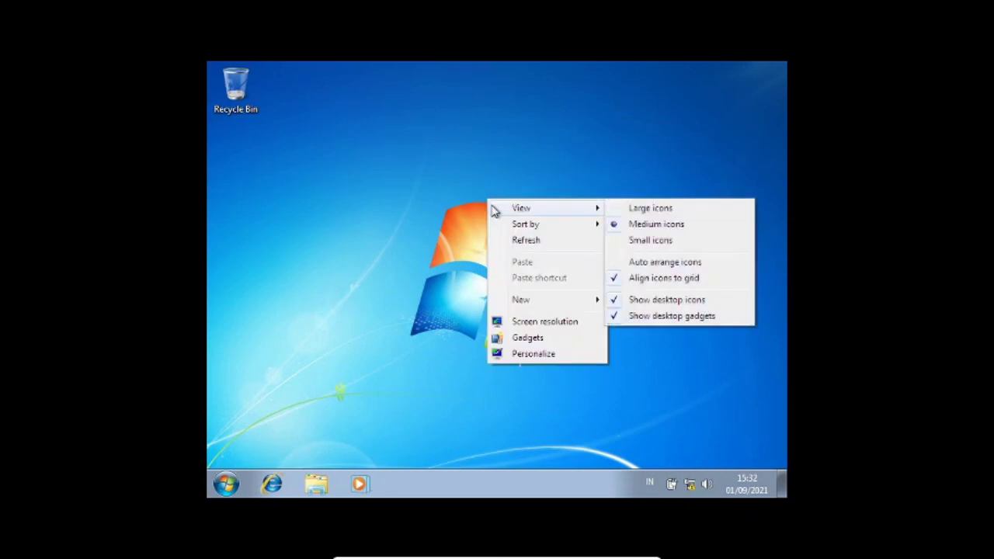
key(Escape)
key(Escape)
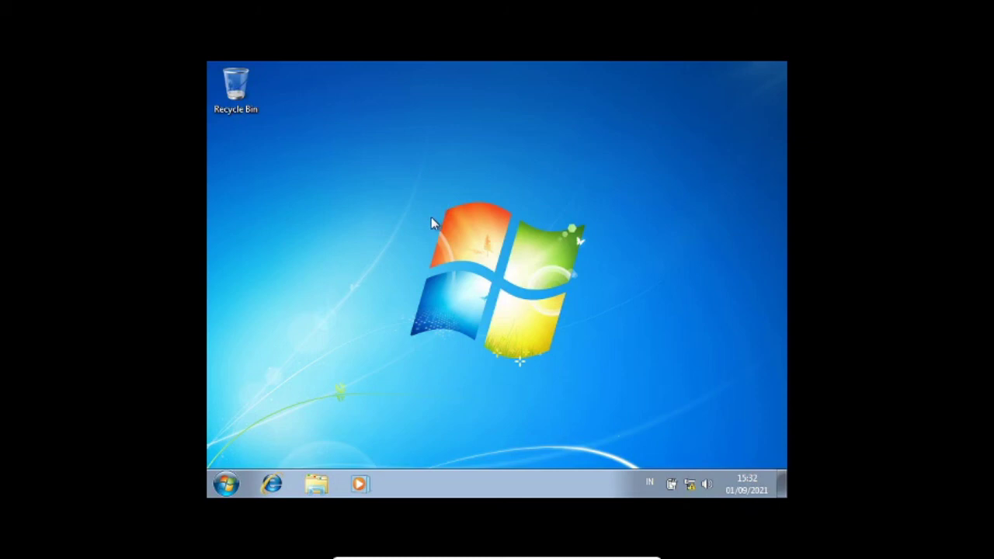
Step: Shut down the Windows 7 guest system from within the virtual machine
click(227, 484)
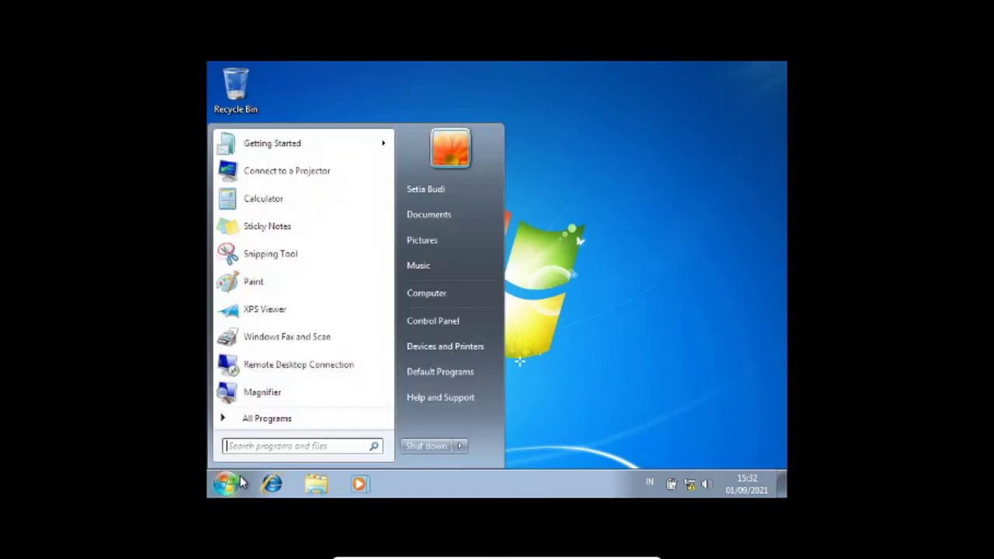
click(422, 448)
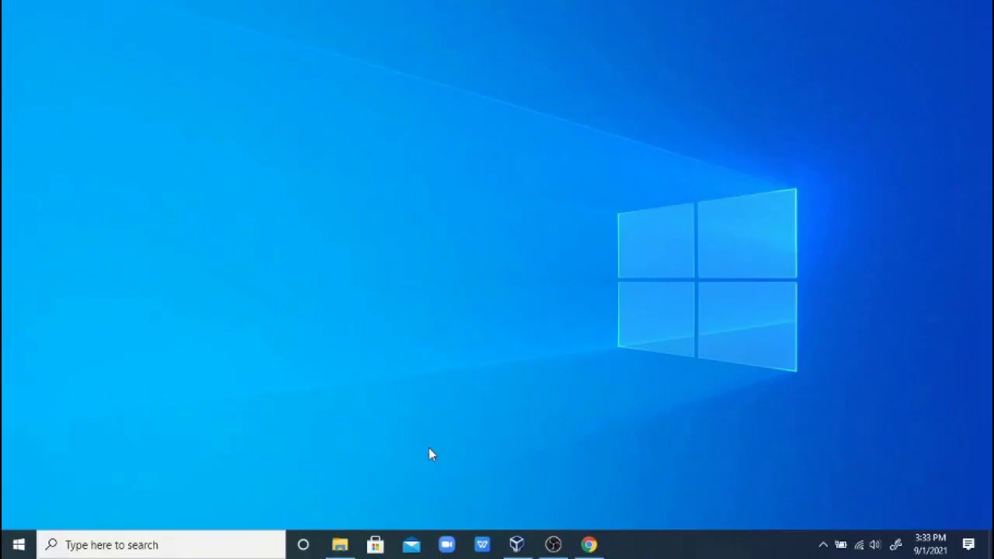
Step: Switch to the Google Slides presentation in Chrome and present the third slide, Tugas, in full screen
click(596, 546)
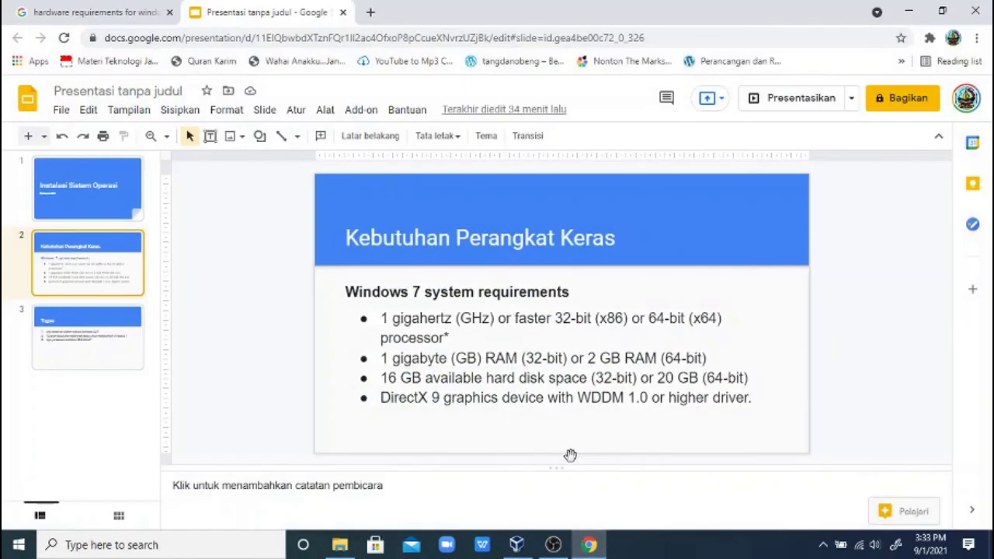
click(132, 349)
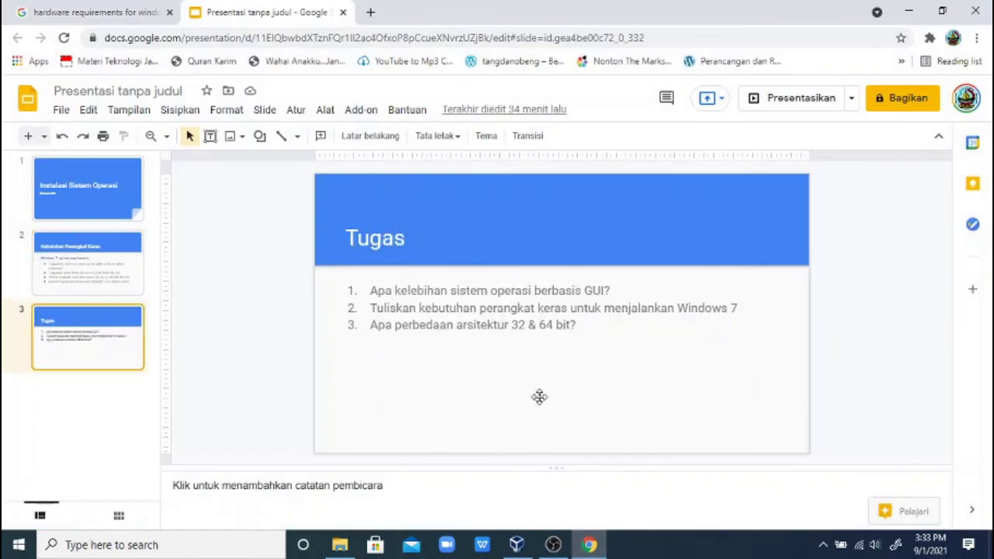
click(793, 97)
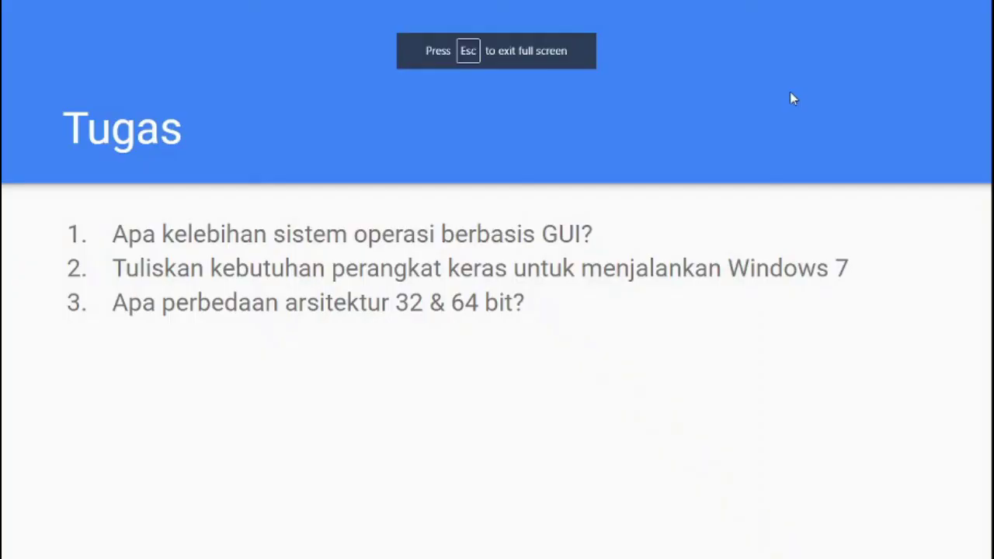